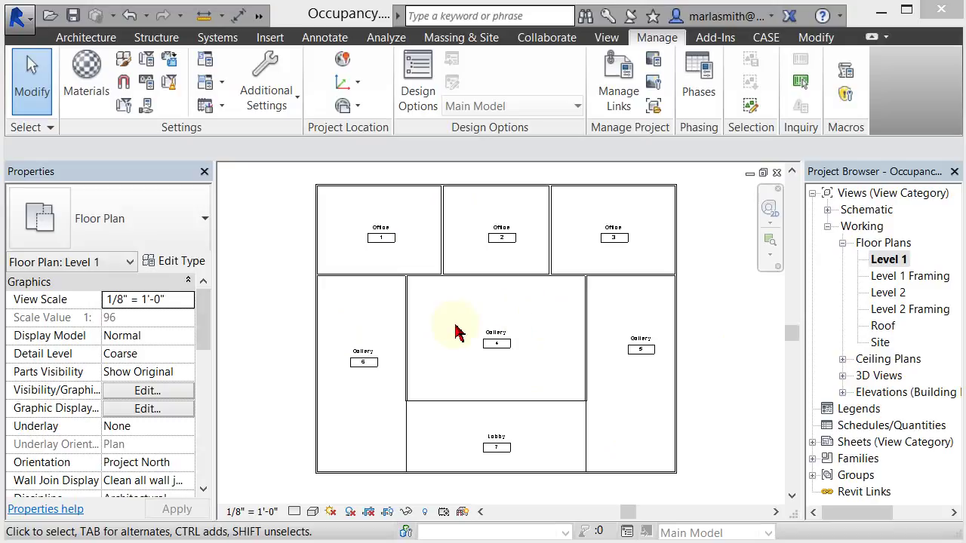
Start a new Rooms schedule named Room Schedule in the New Construction phase
scroll(457, 327, up, 1)
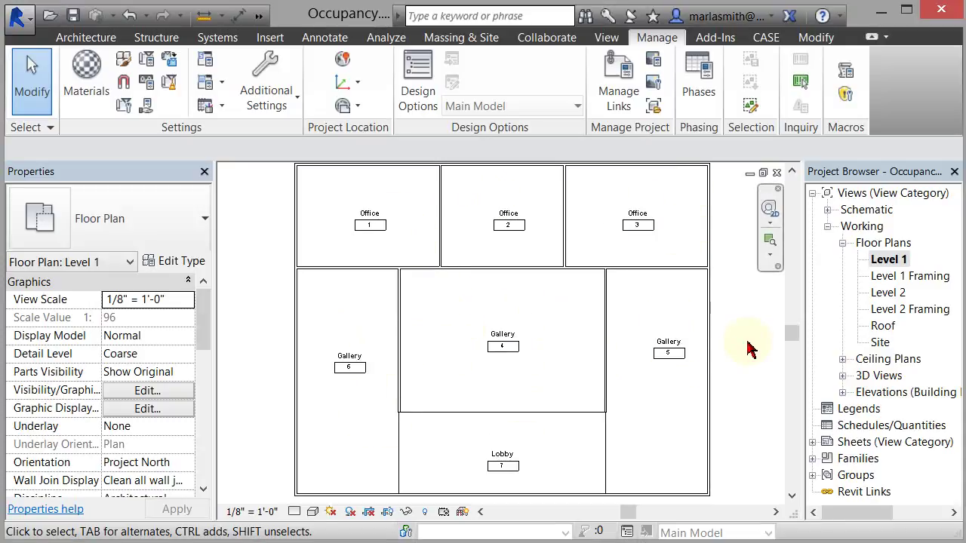
scroll(750, 349, down, 1)
middle_drag(750, 350, 715, 353)
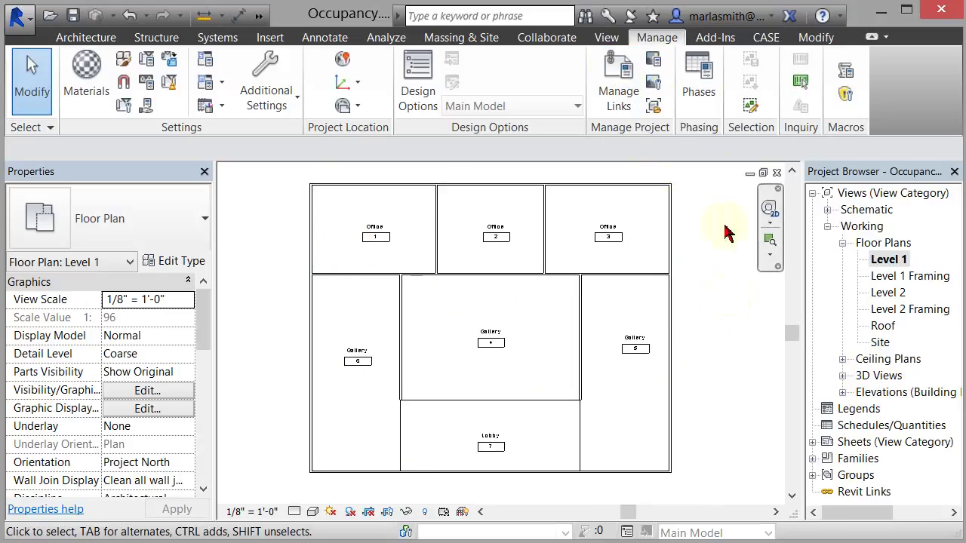
click(607, 37)
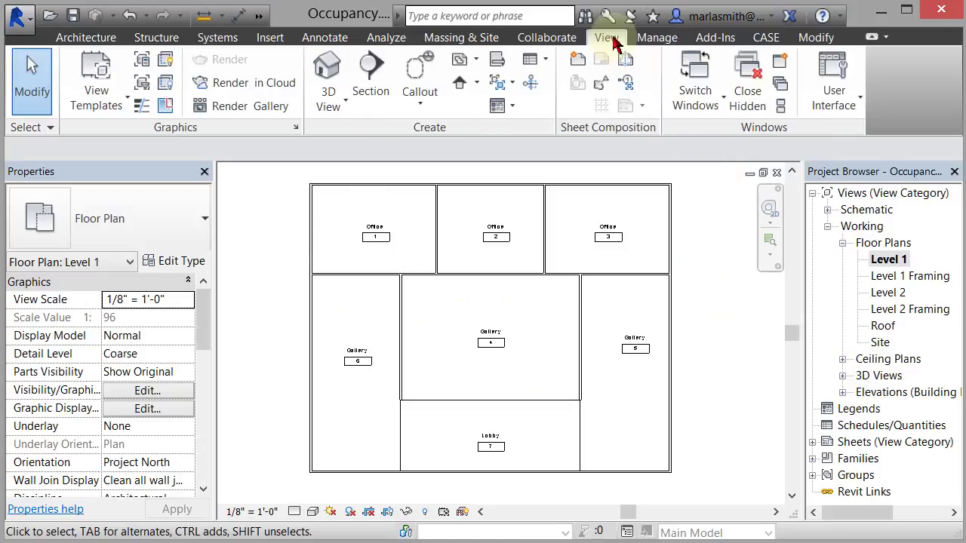
click(532, 60)
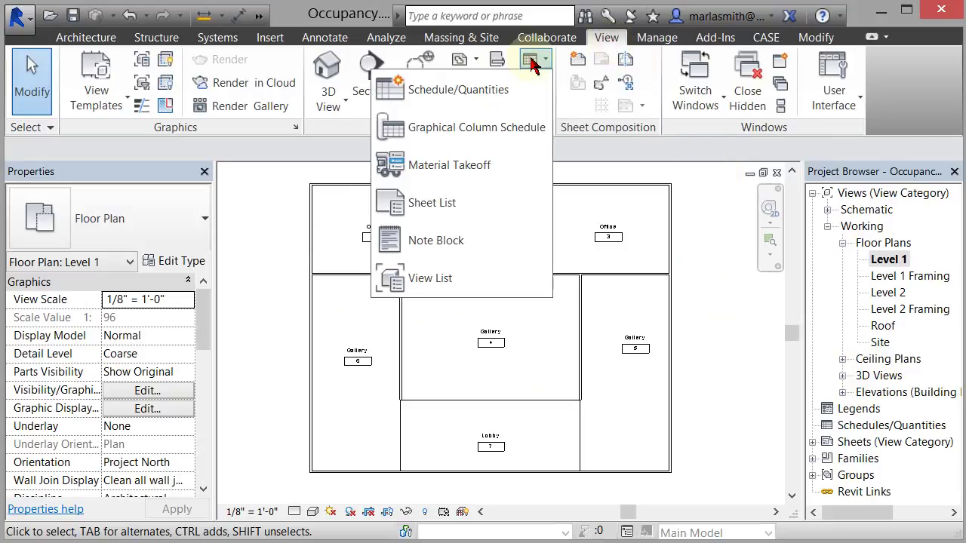
click(487, 93)
drag(611, 231, 612, 332)
click(274, 311)
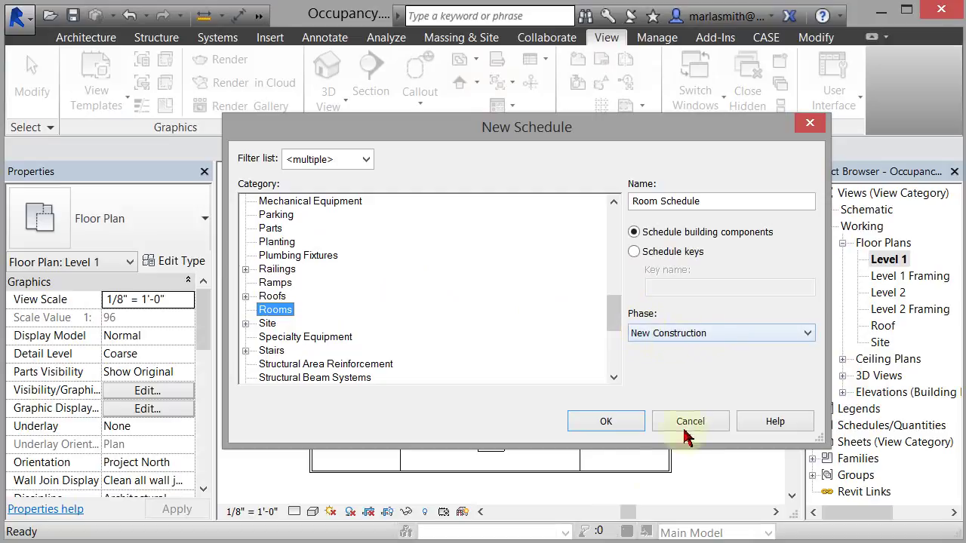
Create the Room Schedule and add the Area, Name, Number and Occupancy fields
click(613, 424)
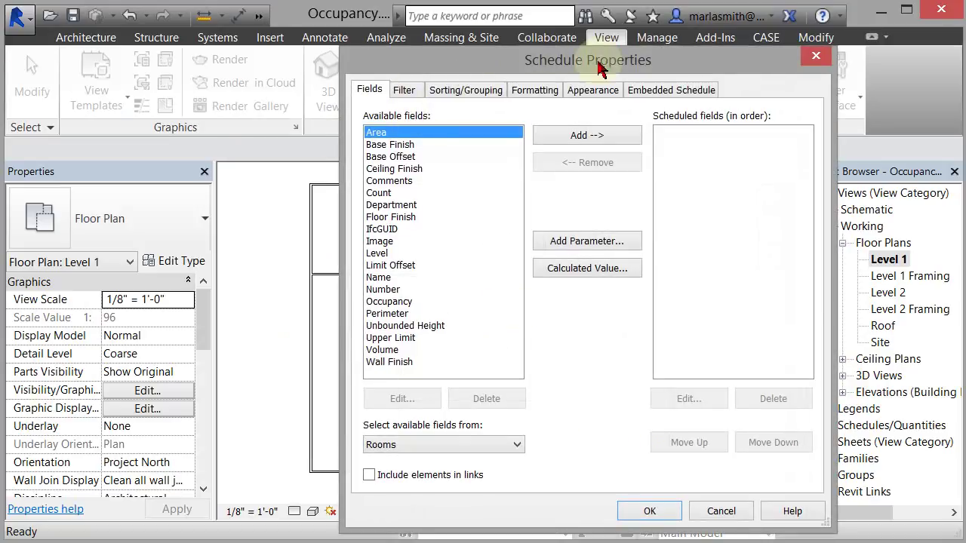
click(583, 137)
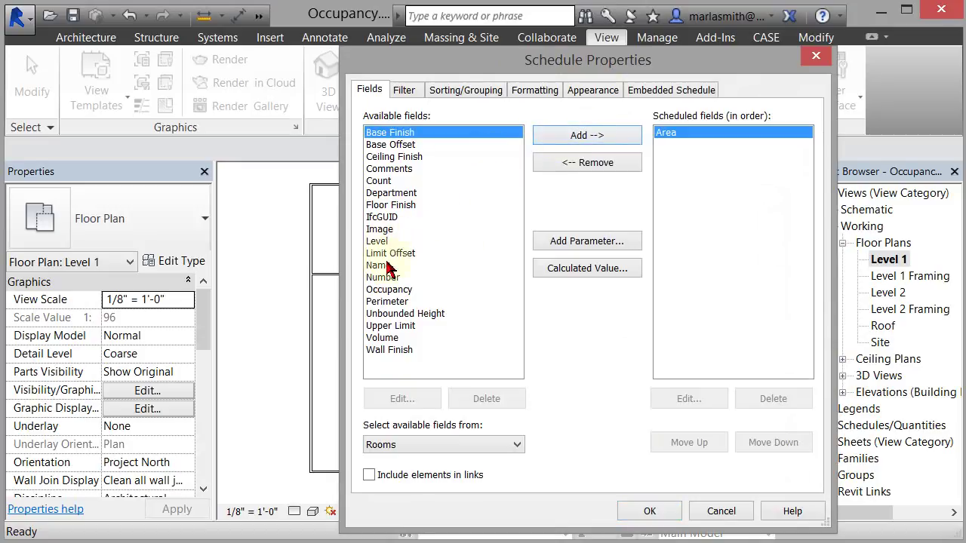
click(378, 265)
click(584, 142)
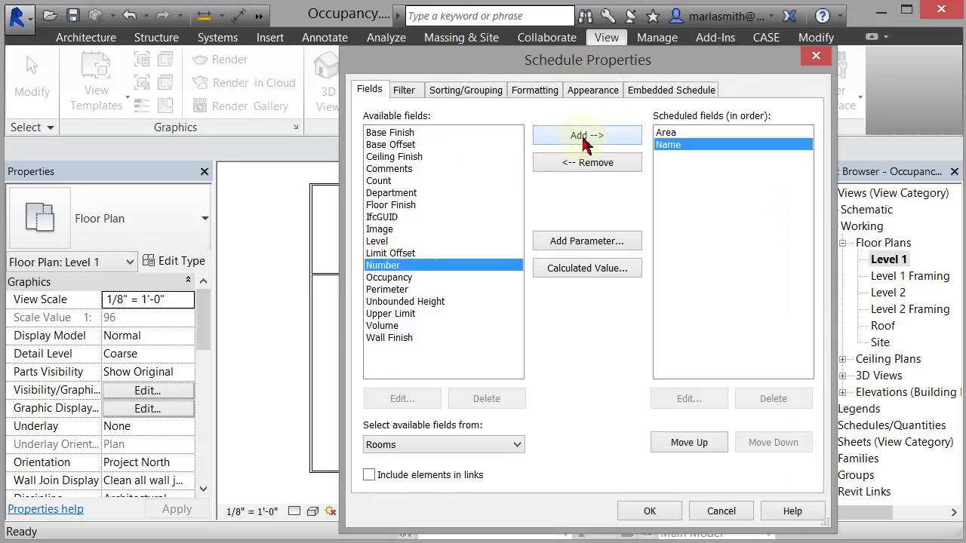
click(585, 142)
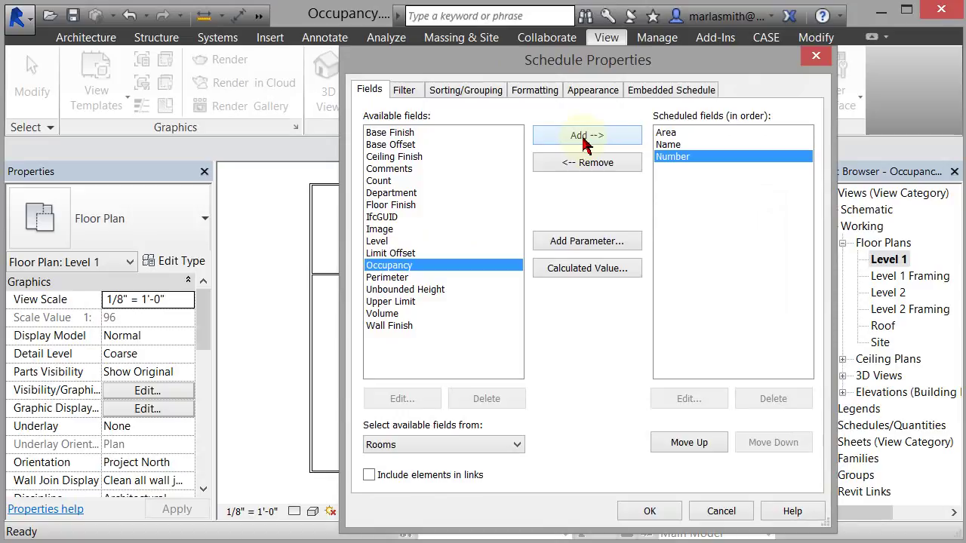
click(586, 142)
Reorder the scheduled fields to Name, Number, Occupancy, Area
click(668, 144)
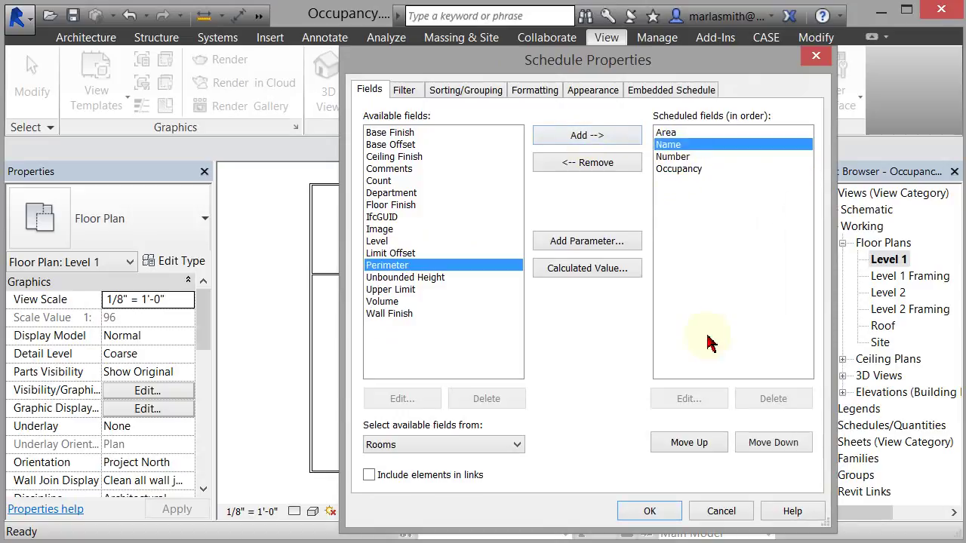
click(698, 443)
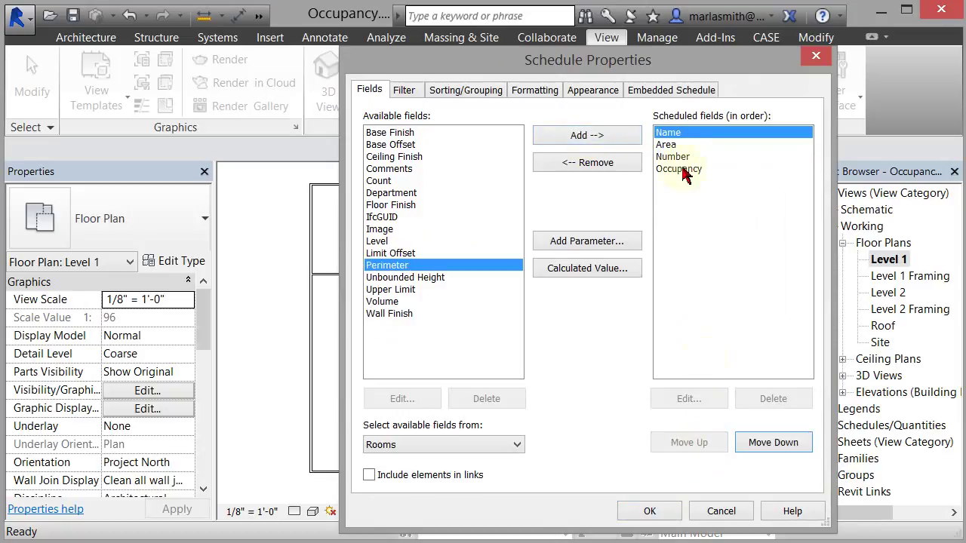
click(679, 156)
click(698, 445)
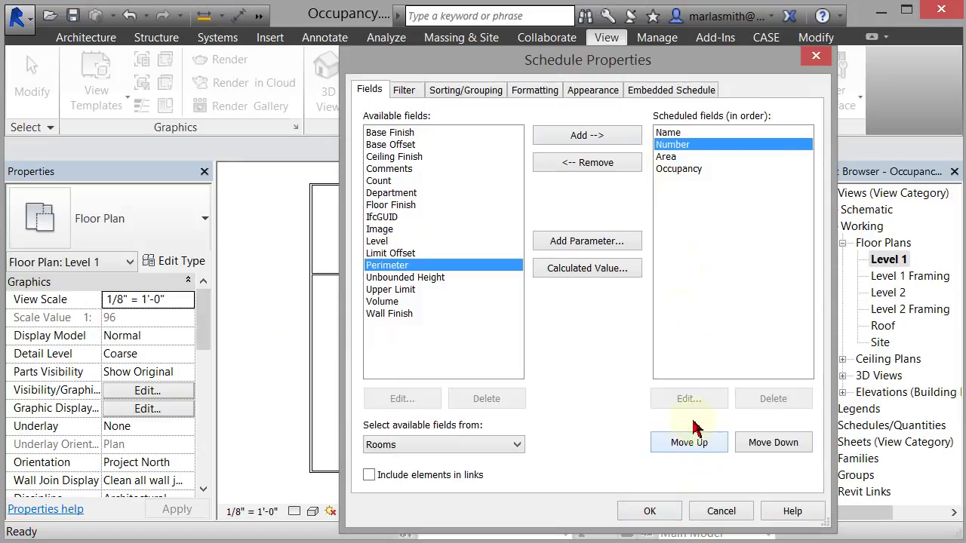
click(677, 169)
click(677, 444)
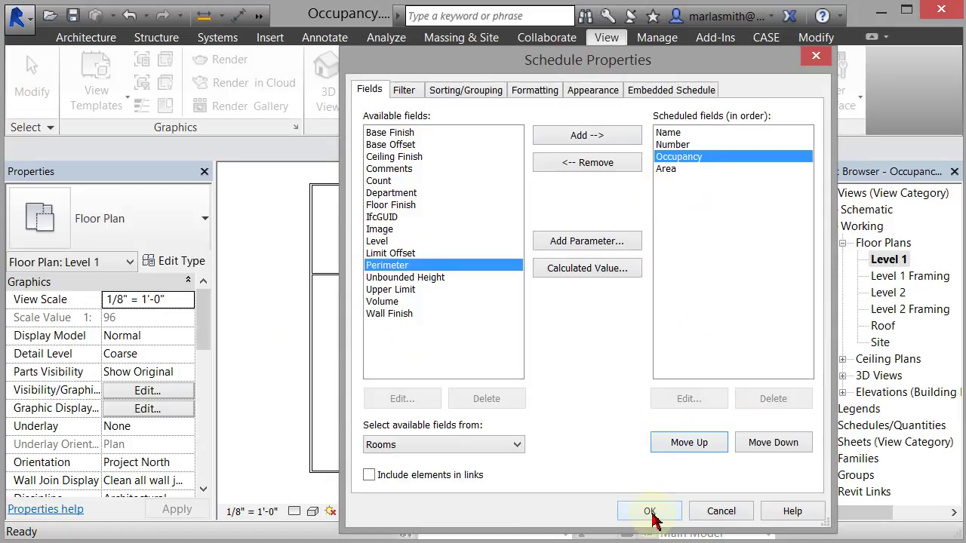
Open the schedule and set Occupancy to B-1 for Offices 1, 2 and 3
click(648, 512)
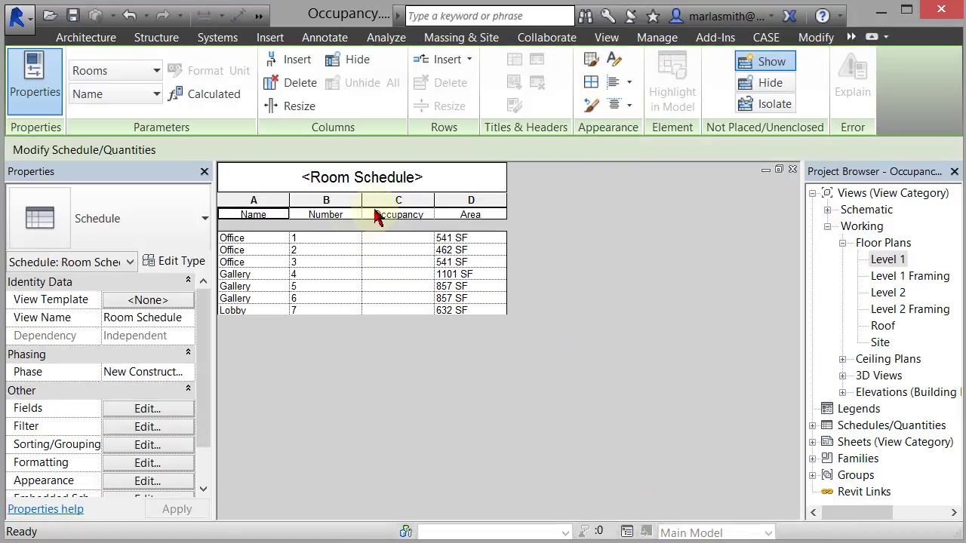
click(398, 247)
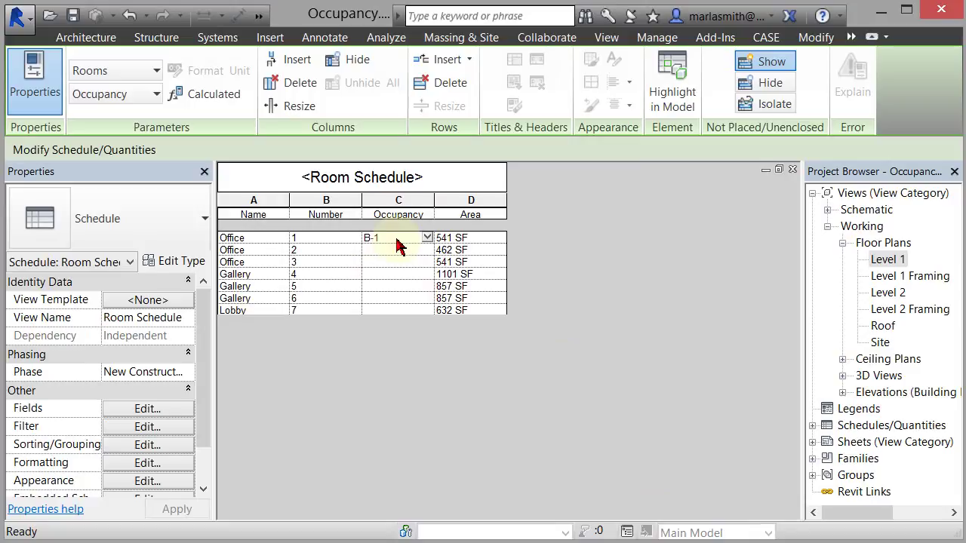
click(401, 249)
click(427, 250)
click(424, 264)
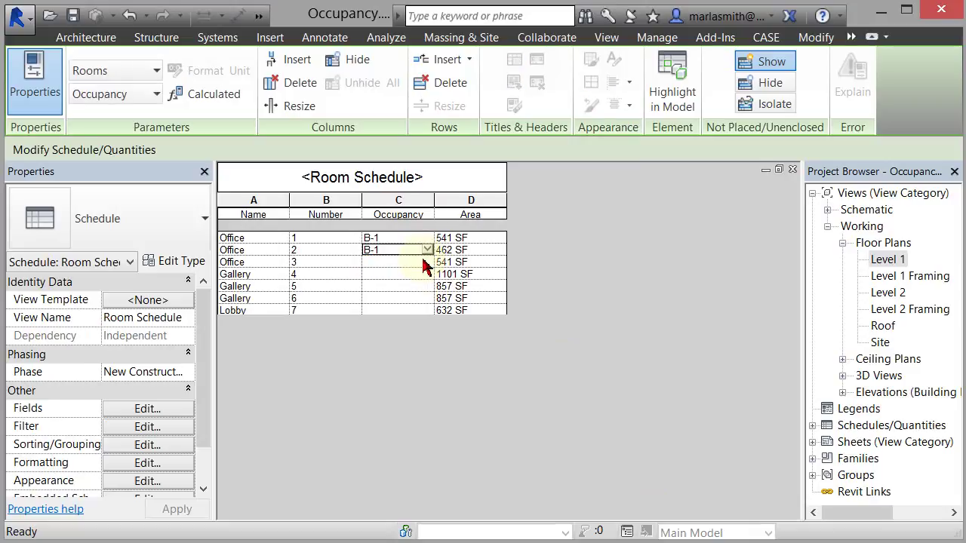
click(427, 262)
click(425, 274)
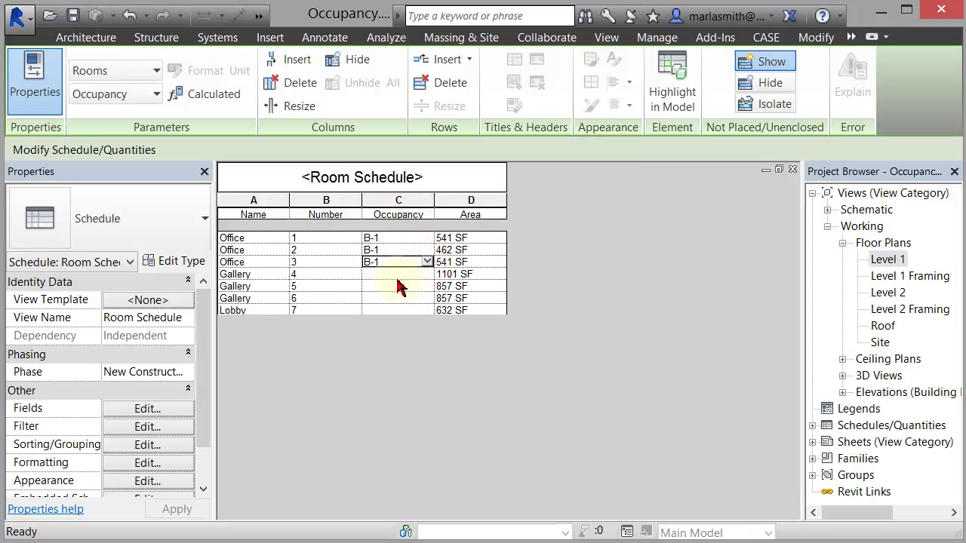
Set Occupancy to A-3 for the three Galleries and the Lobby
click(388, 275)
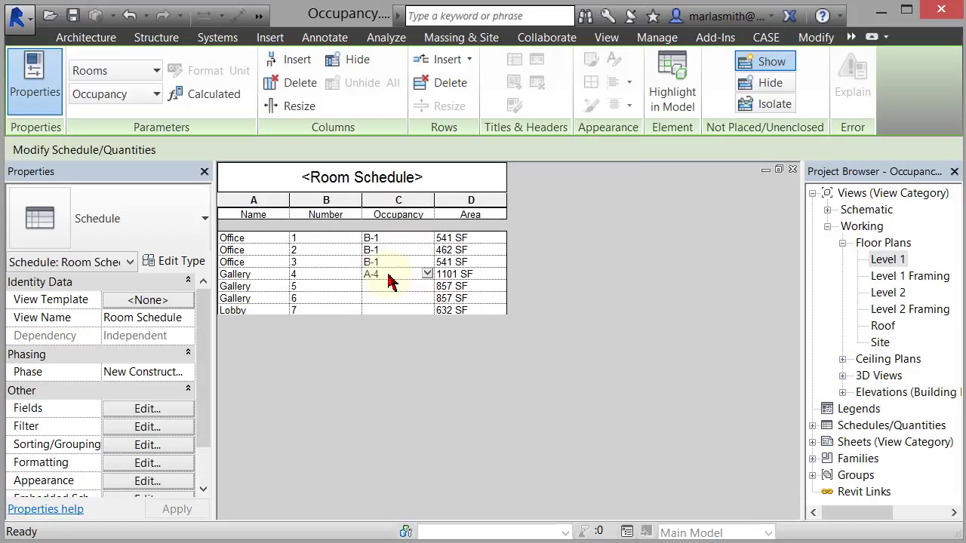
click(427, 288)
click(435, 300)
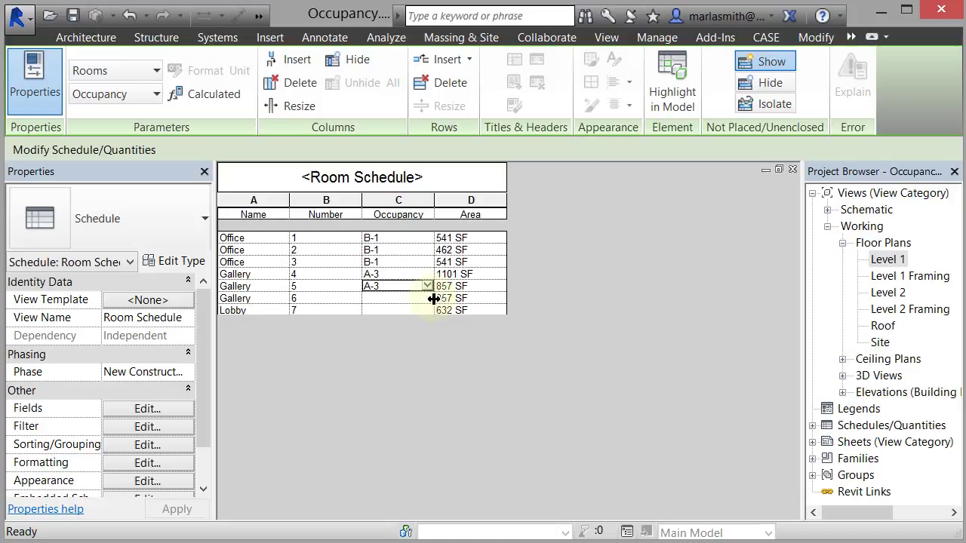
click(428, 298)
click(425, 311)
scroll(427, 316, down, 1)
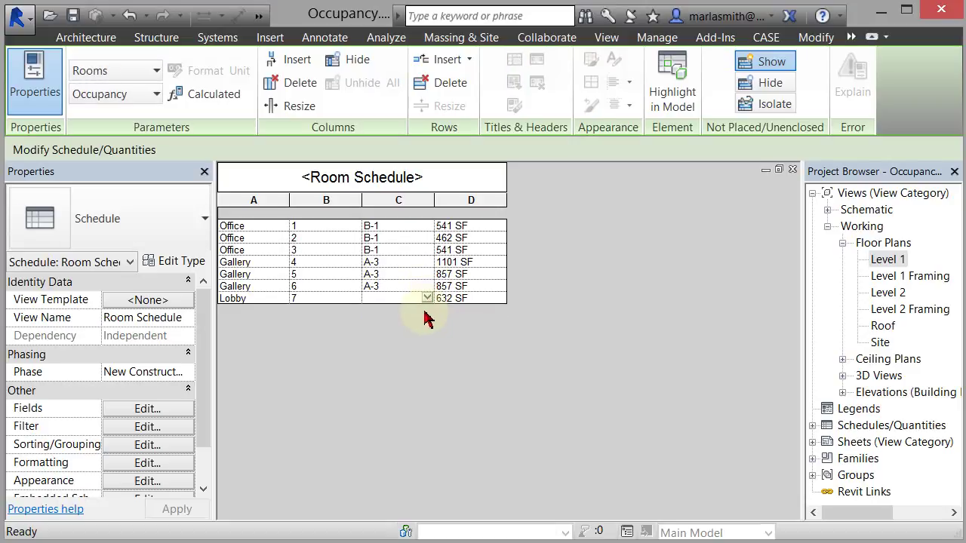
click(427, 298)
click(420, 311)
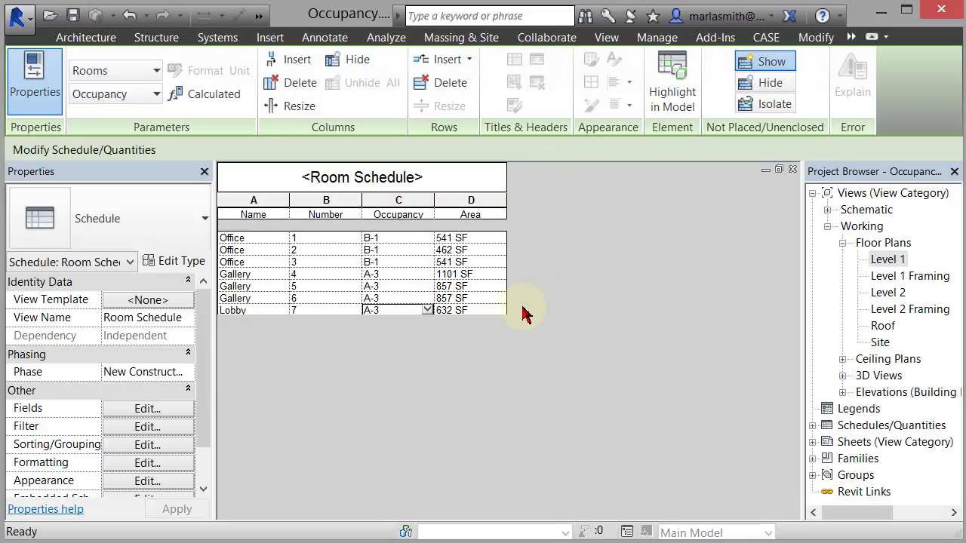
Add a new project parameter named Load Factor with type Area
click(655, 38)
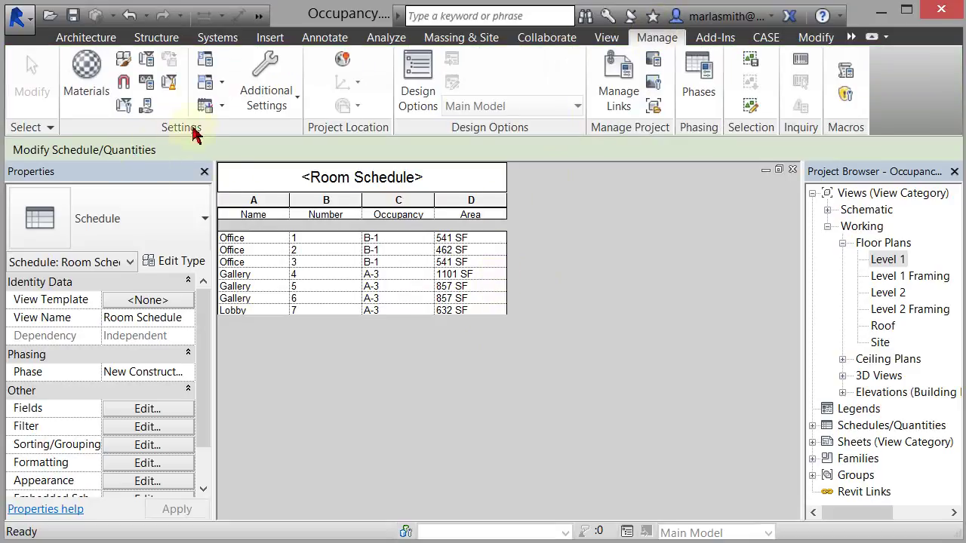
click(146, 83)
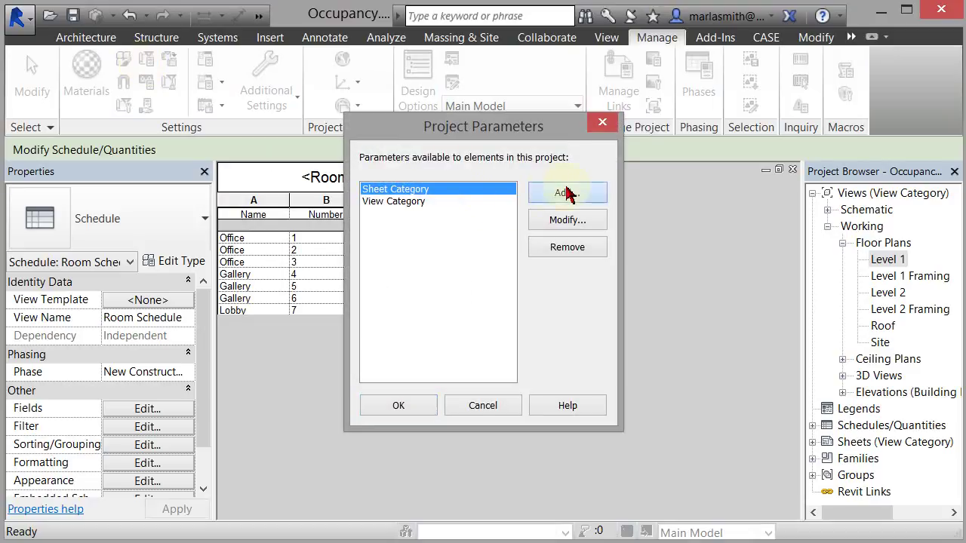
click(566, 193)
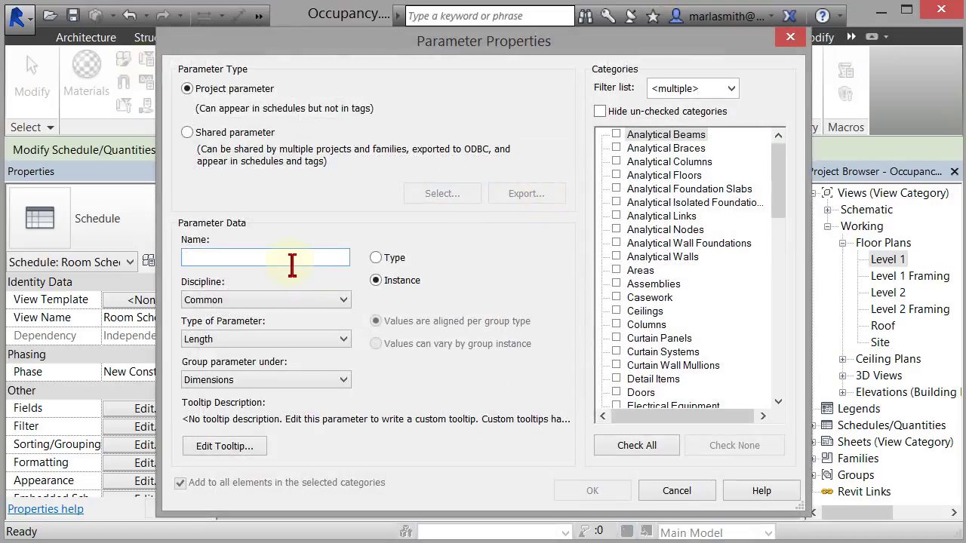
text(Load Factor)
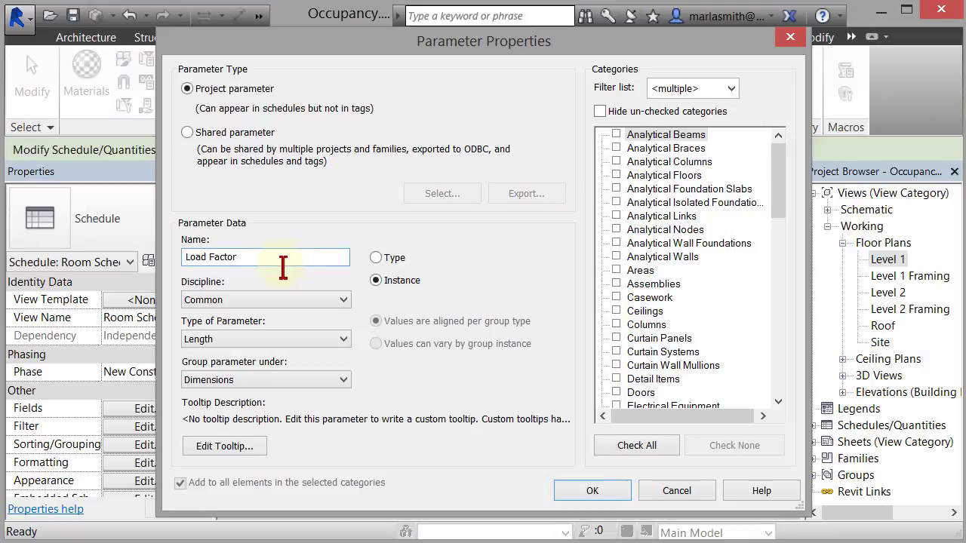
click(238, 344)
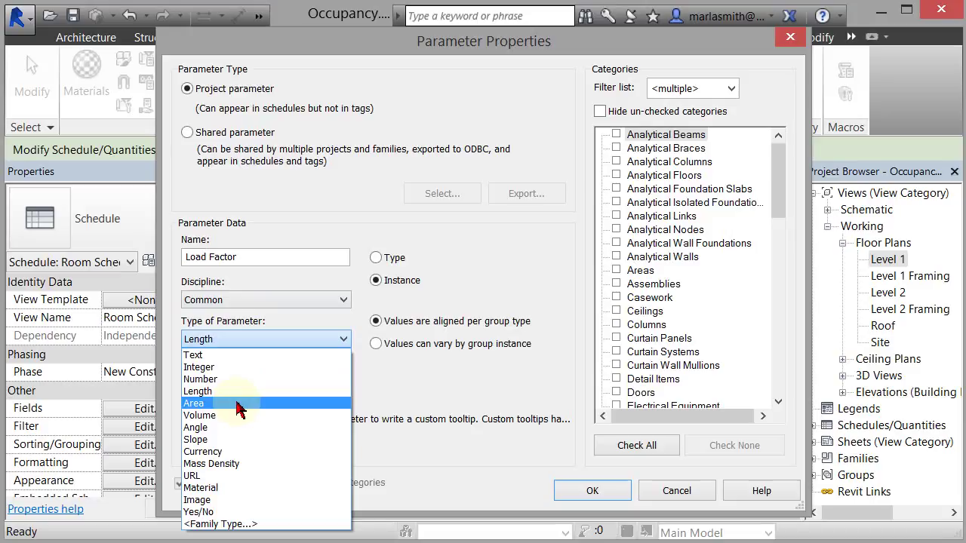
click(239, 404)
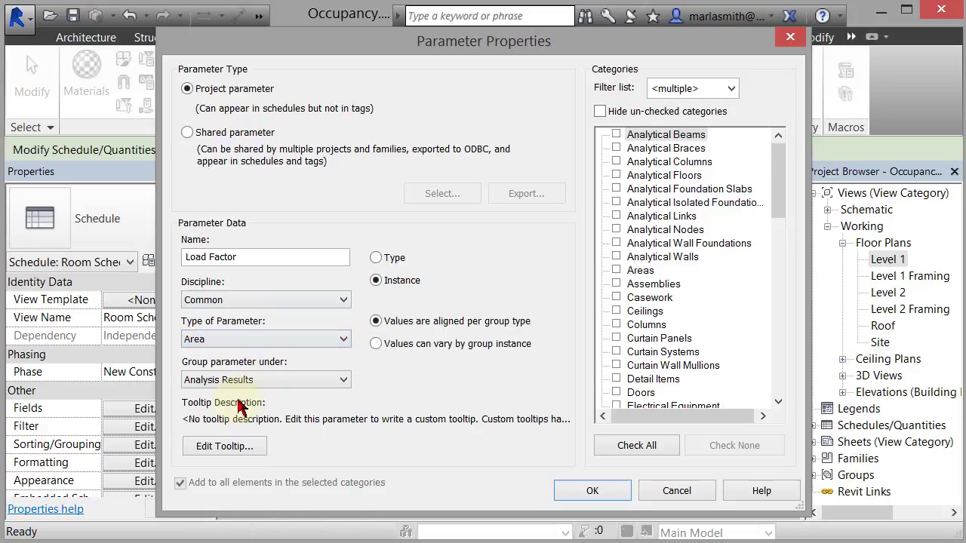
Group Load Factor under Identity Data, apply it to Rooms, and close the parameter dialogs
click(319, 381)
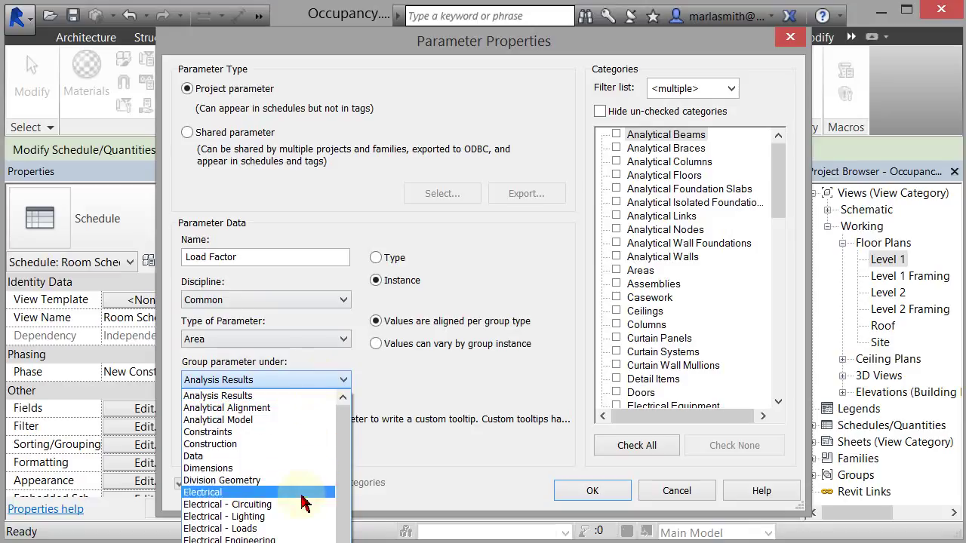
click(219, 542)
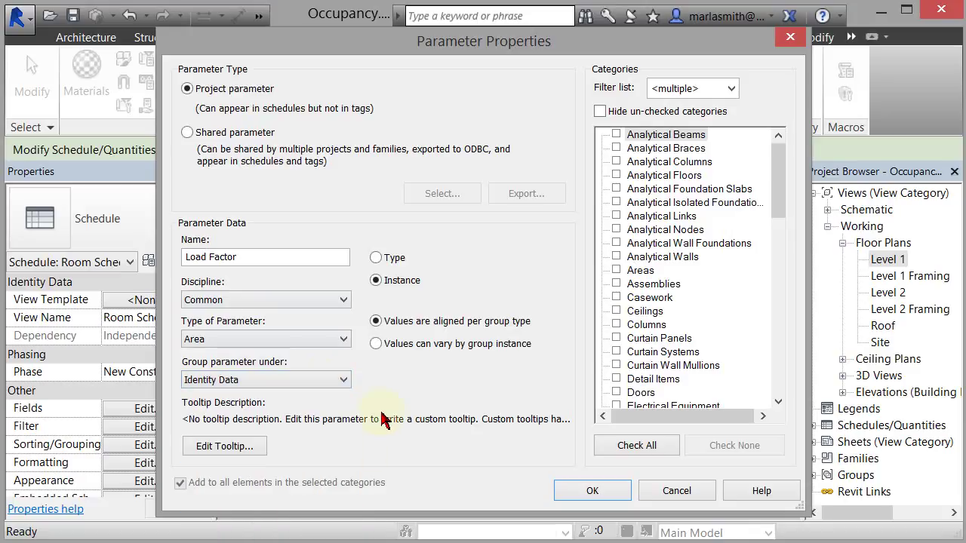
drag(779, 172, 757, 283)
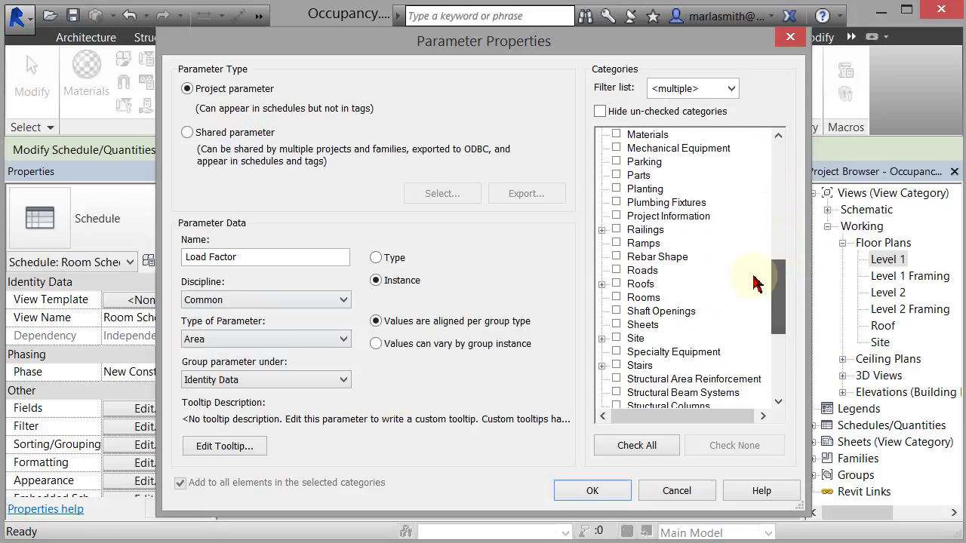
click(616, 298)
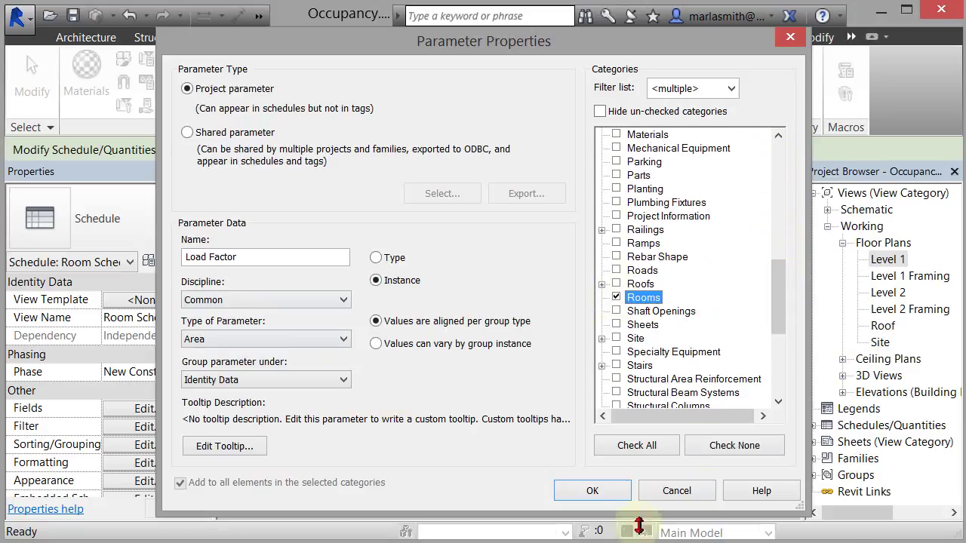
click(593, 492)
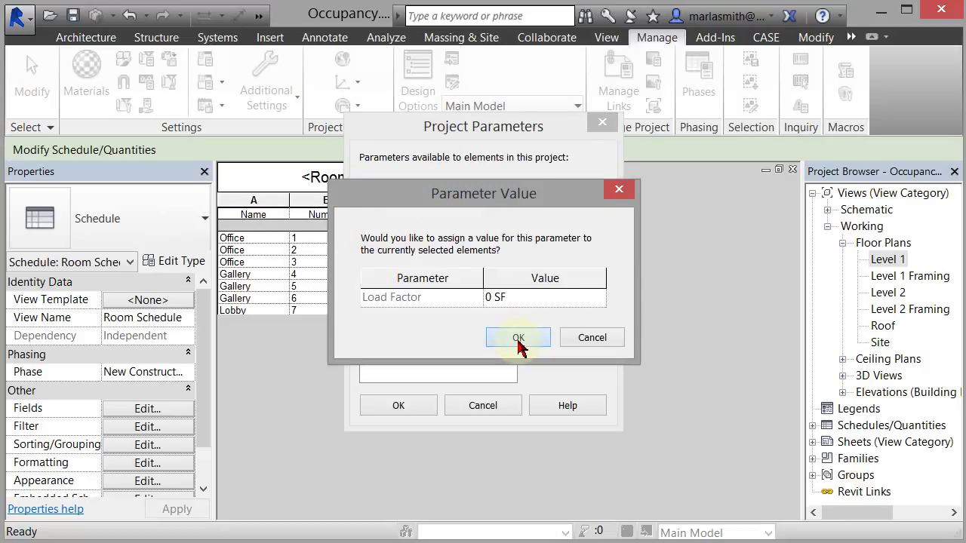
click(519, 340)
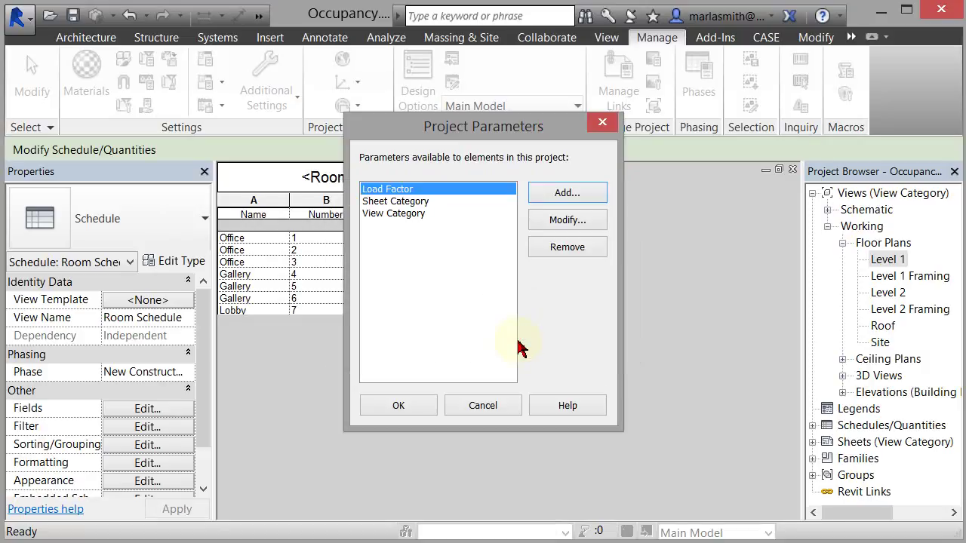
click(410, 415)
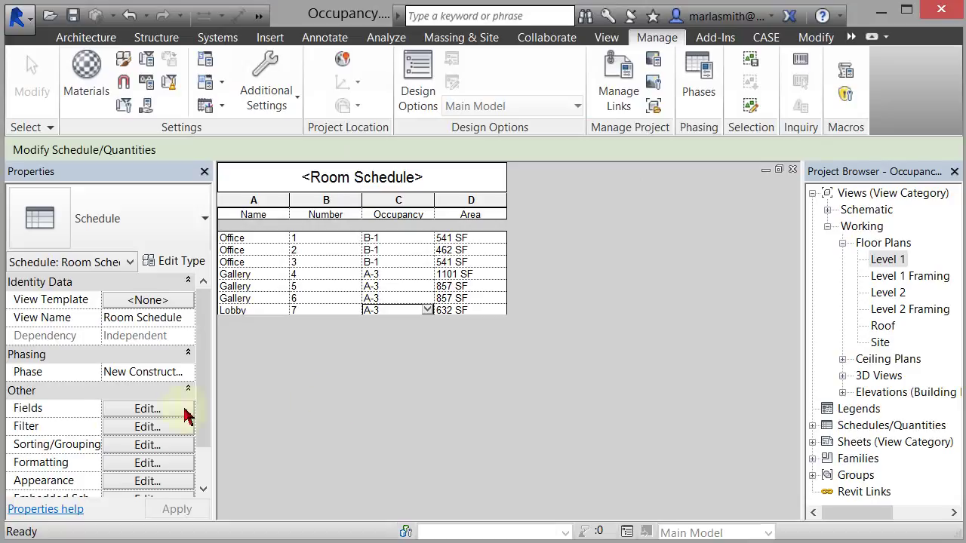
Add the Load Factor field to the Room Schedule as its fifth column
click(132, 412)
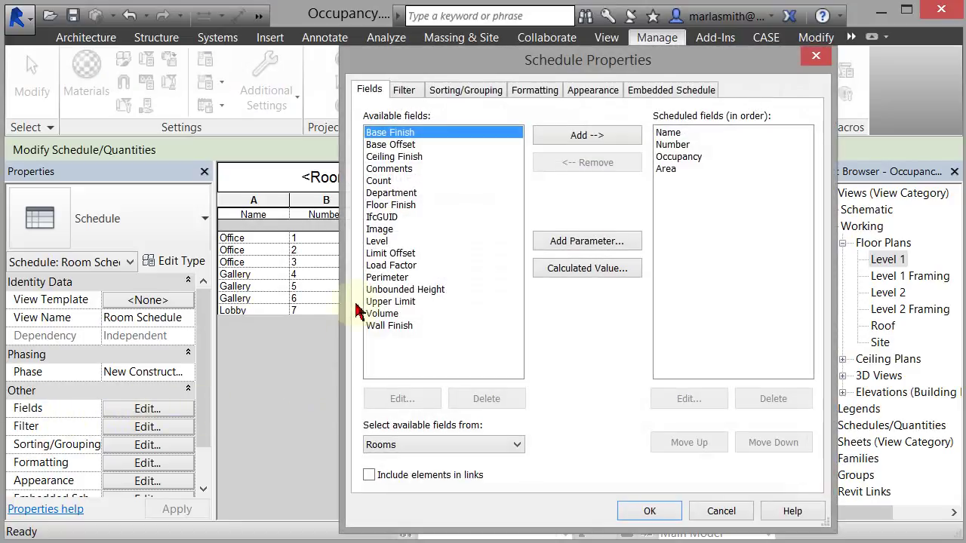
click(386, 266)
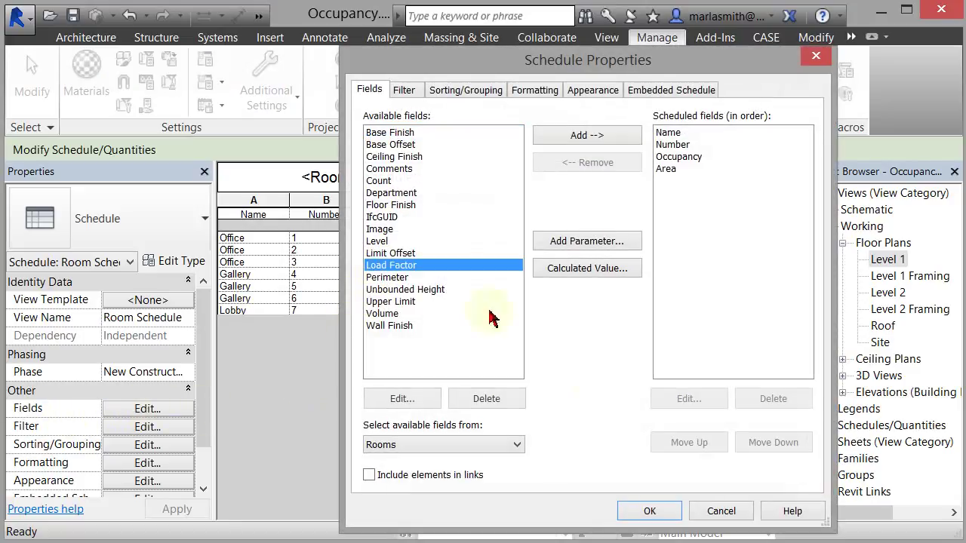
click(587, 137)
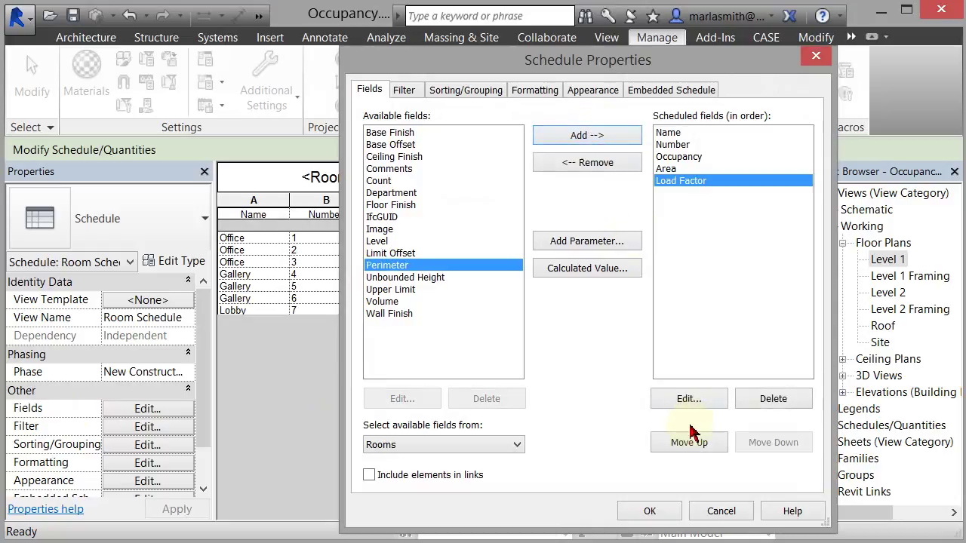
click(649, 512)
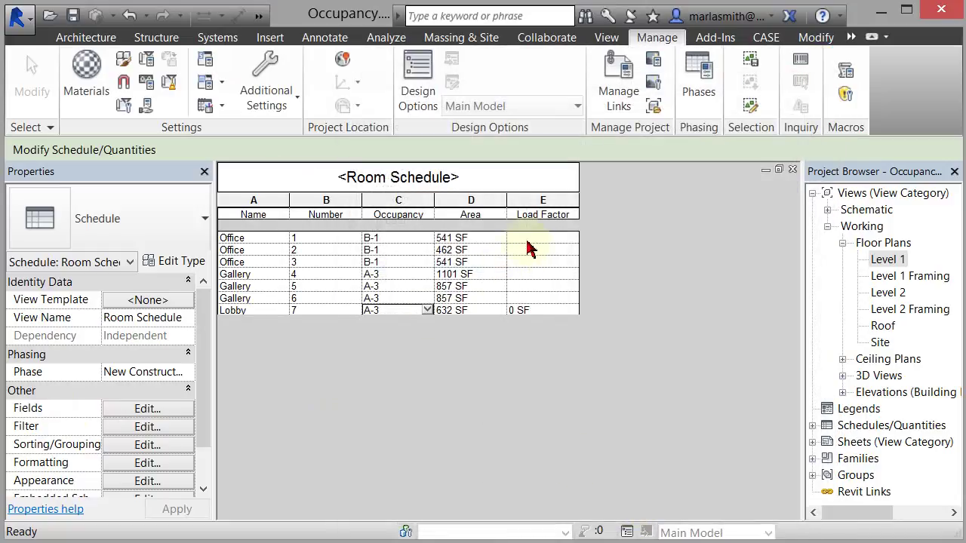
Enter a Load Factor of 7 SF for the Lobby and Galleries 6, 5 and 4
click(526, 310)
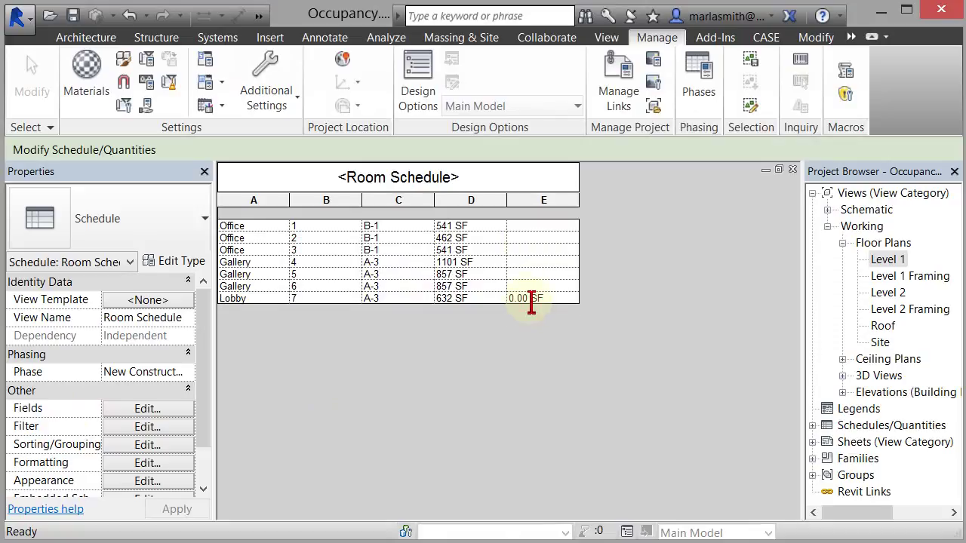
drag(524, 299, 505, 301)
text(5)
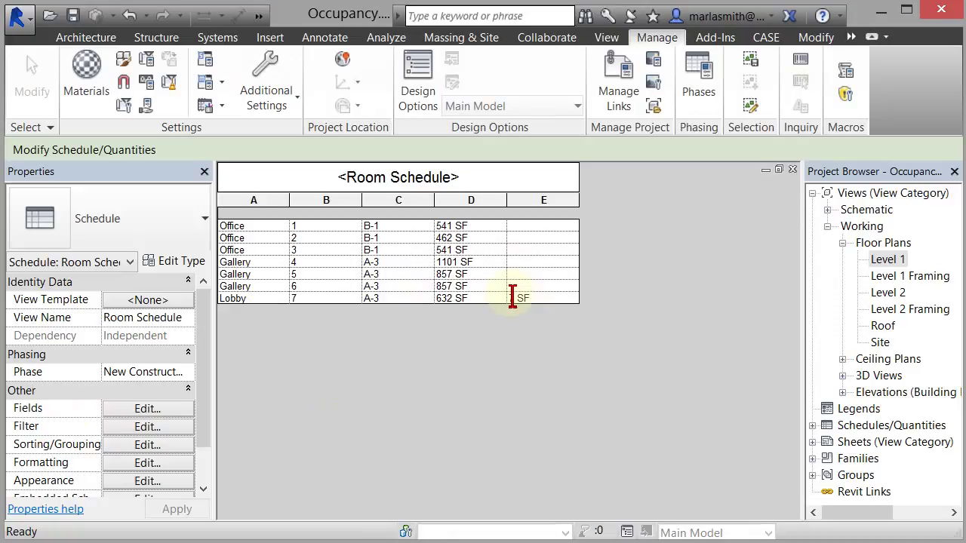
text(7)
key(Return)
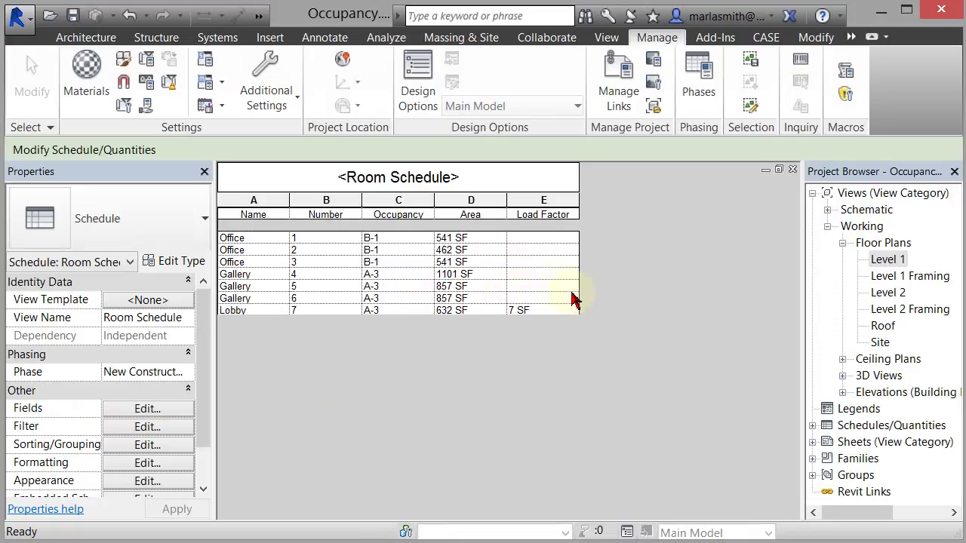
click(533, 294)
text(7)
click(531, 284)
text(7)
click(529, 273)
text(7)
Enter a Load Factor of 100 SF for Offices 3, 2 and 1
click(521, 249)
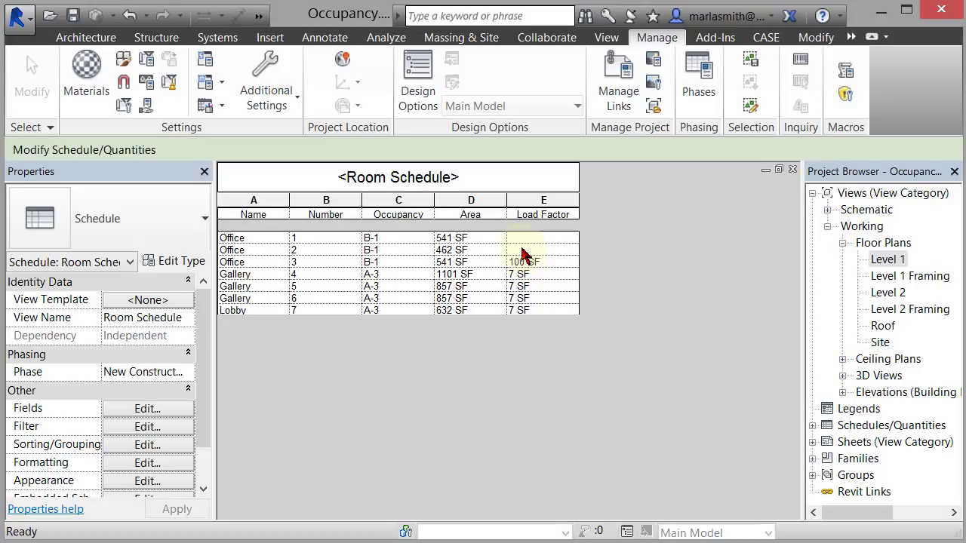
click(523, 241)
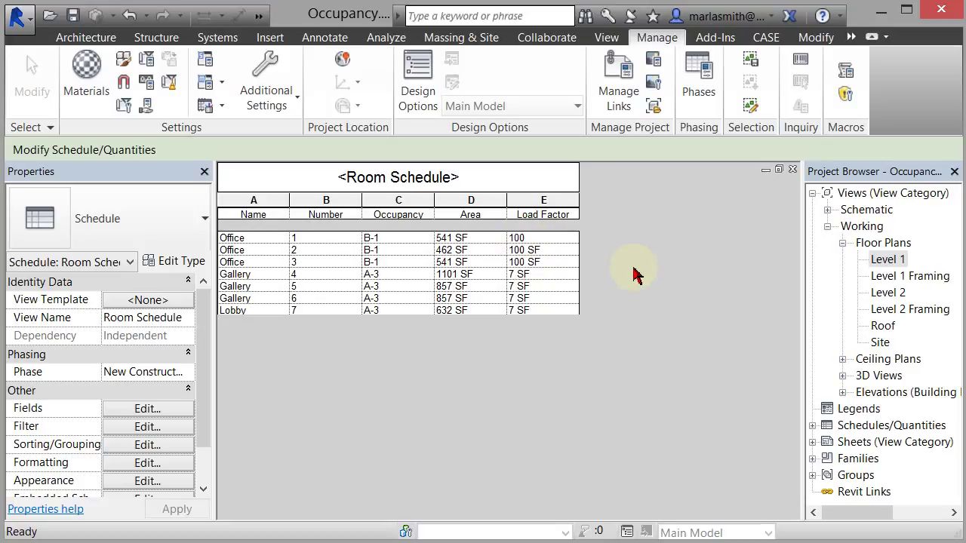
click(555, 251)
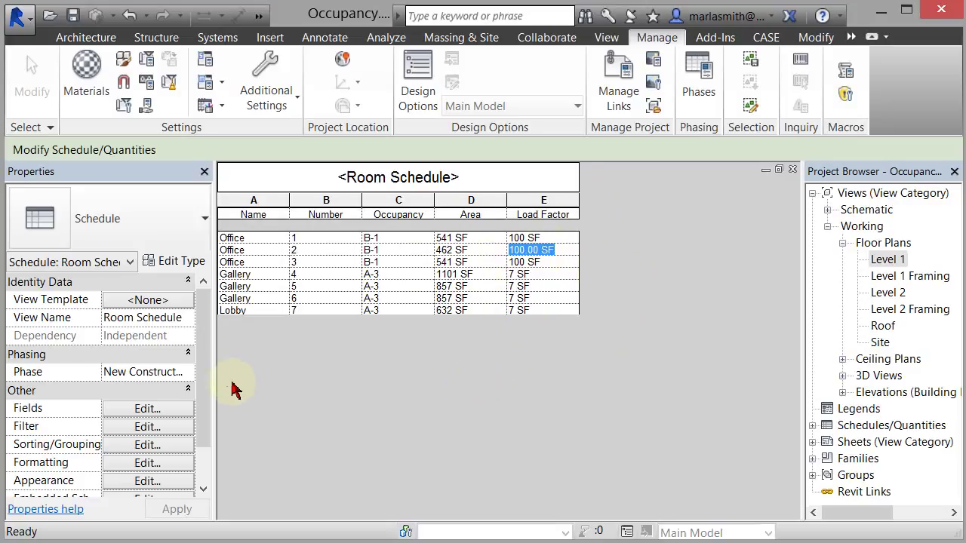
Add a calculated Number field 'Occupant Load' with formula Area/Load Factor
click(167, 409)
click(590, 273)
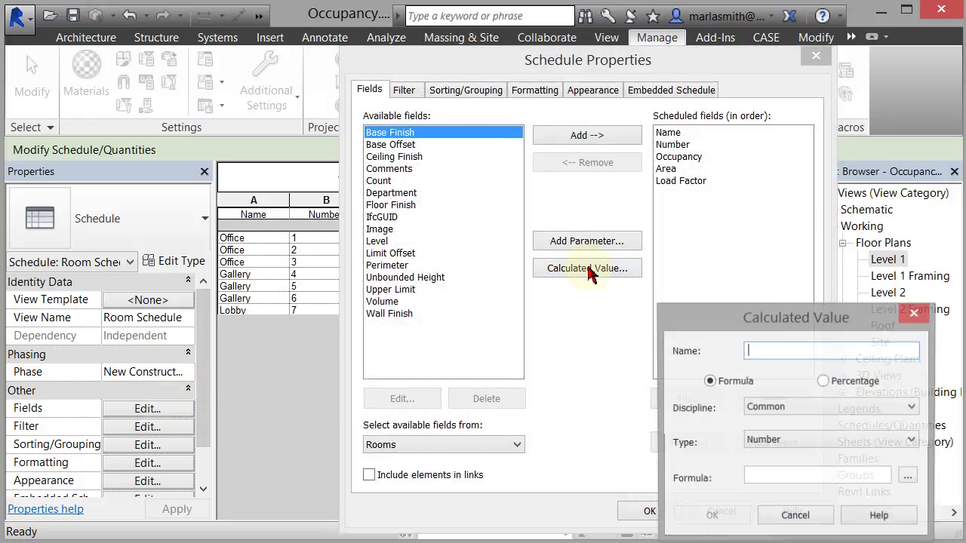
drag(754, 316, 744, 282)
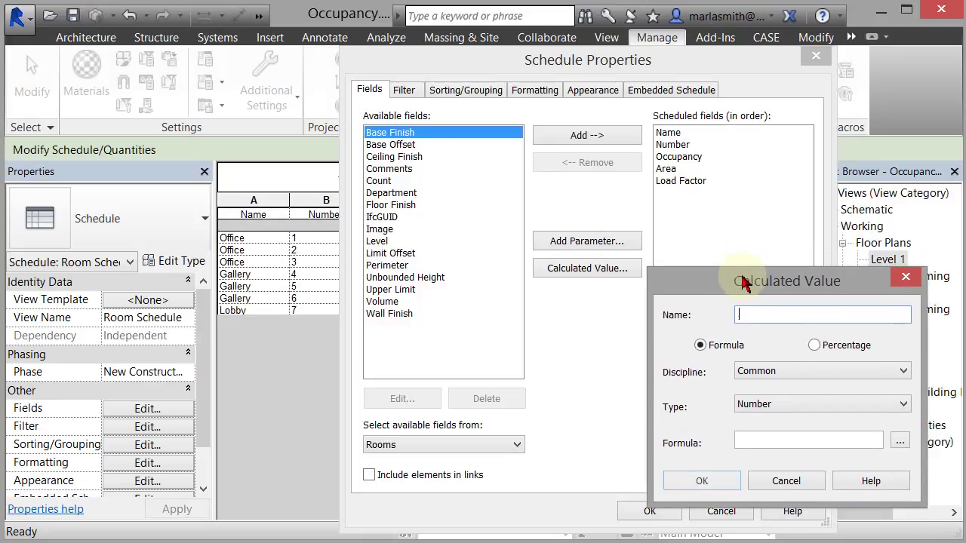
text(Occupant )
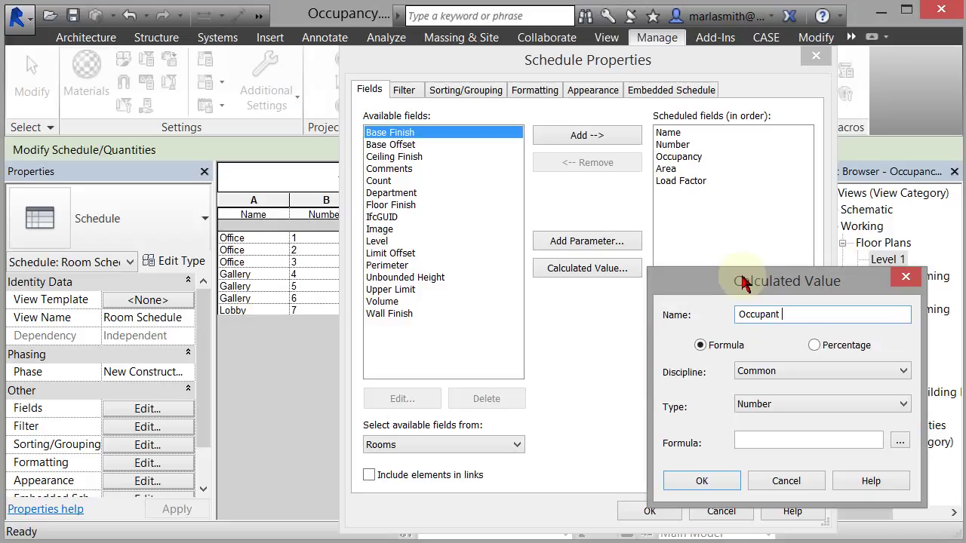
text(Load)
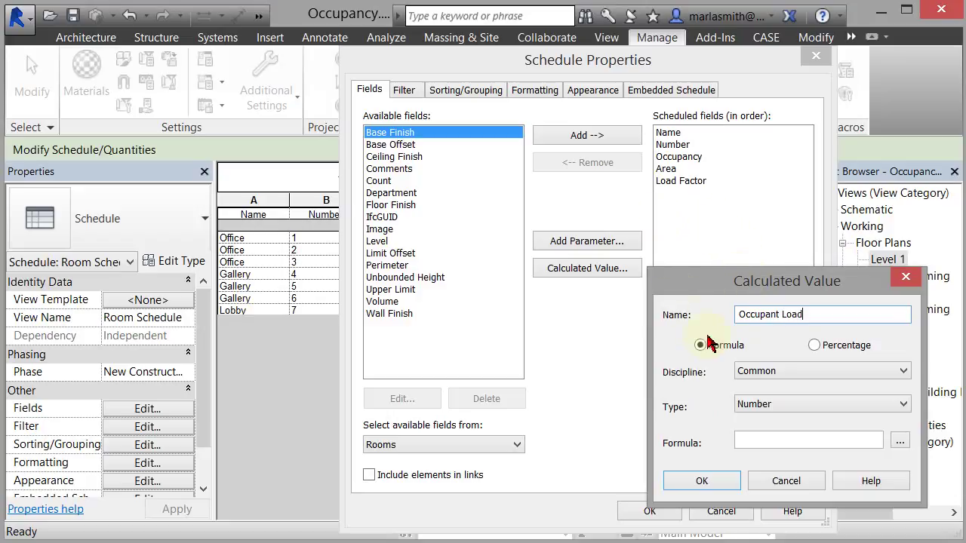
click(778, 405)
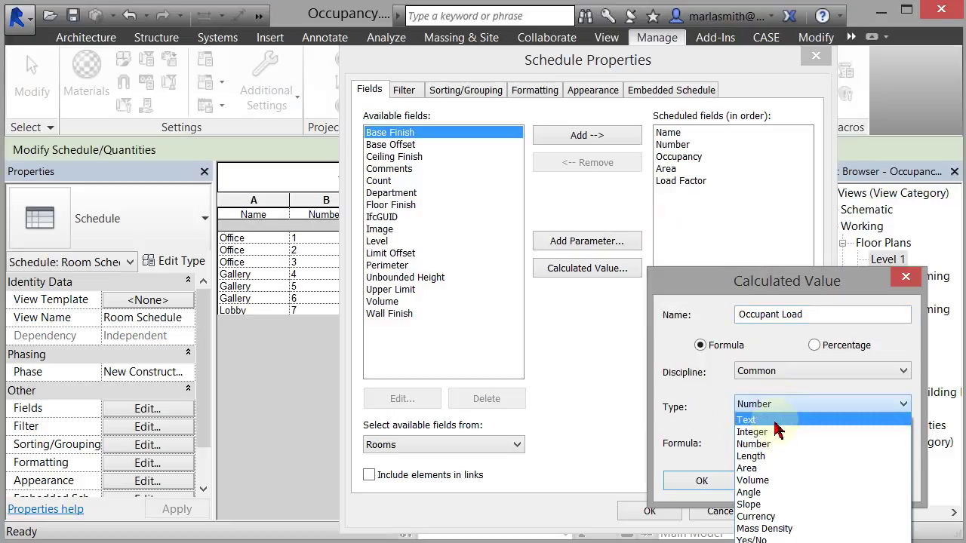
click(779, 408)
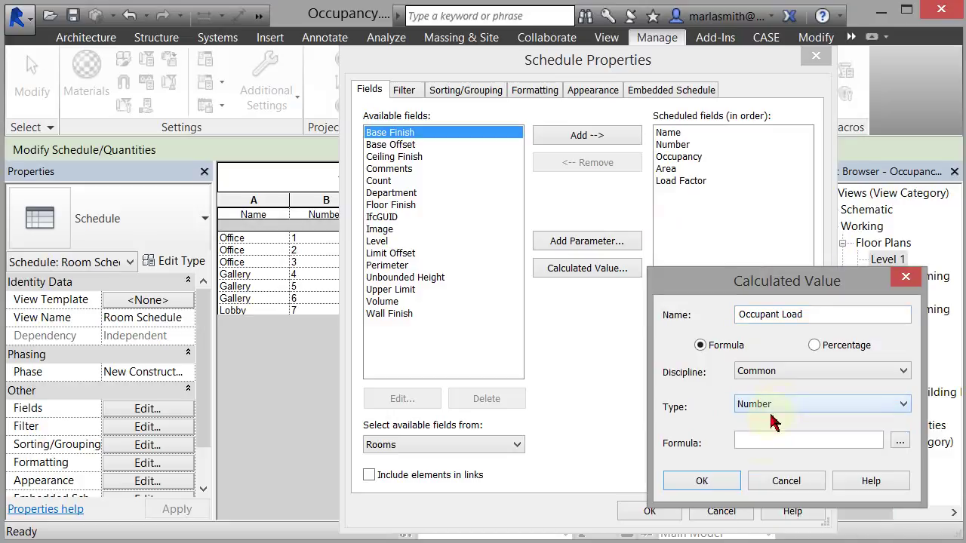
click(764, 444)
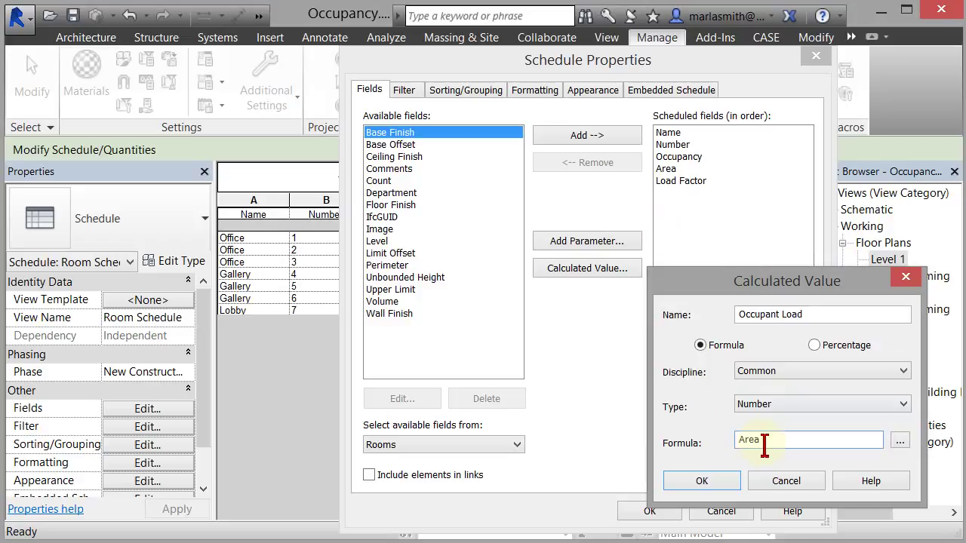
right_click(764, 445)
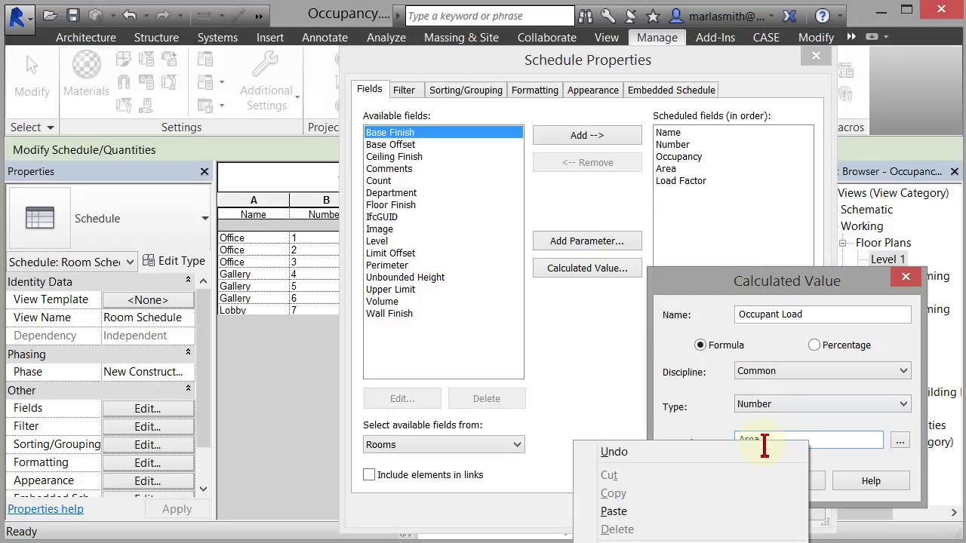
click(816, 442)
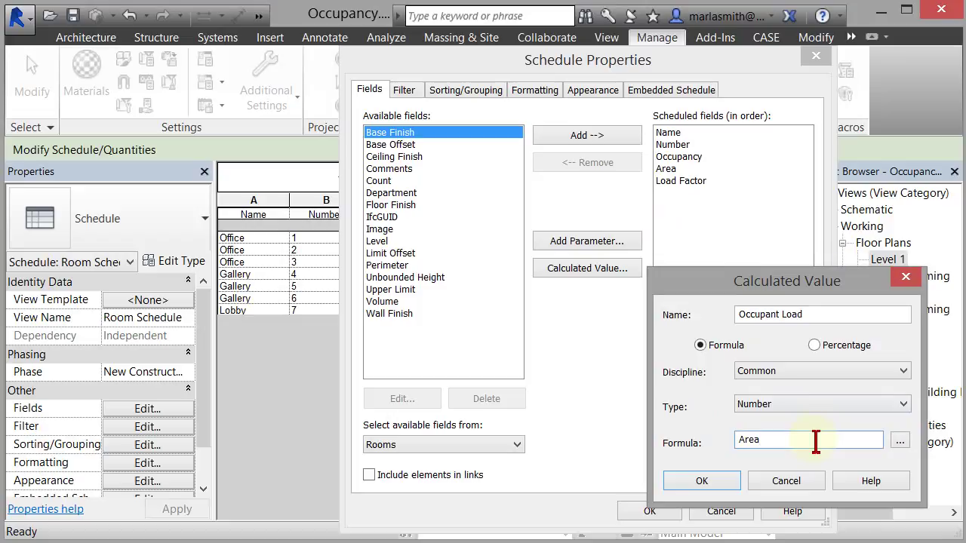
text(/Load Factor)
click(730, 483)
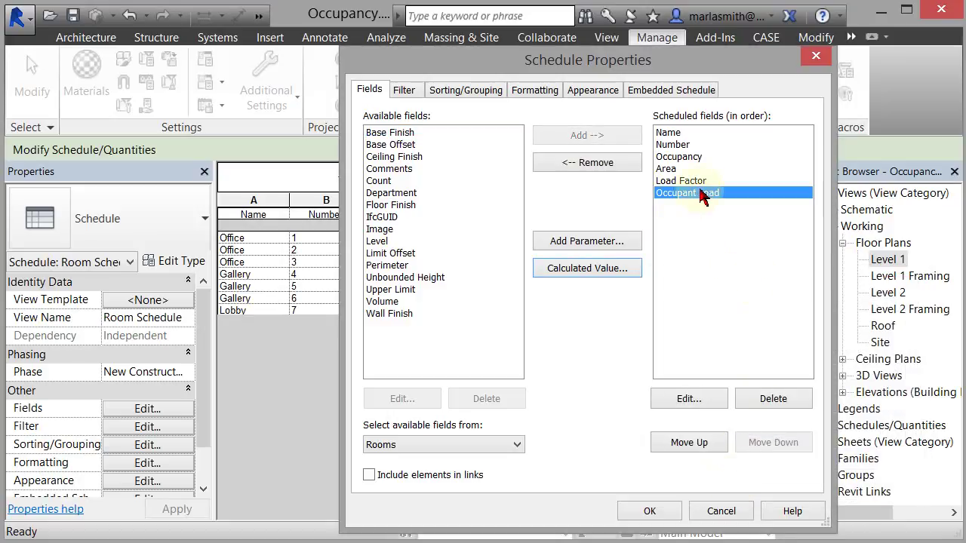
click(651, 511)
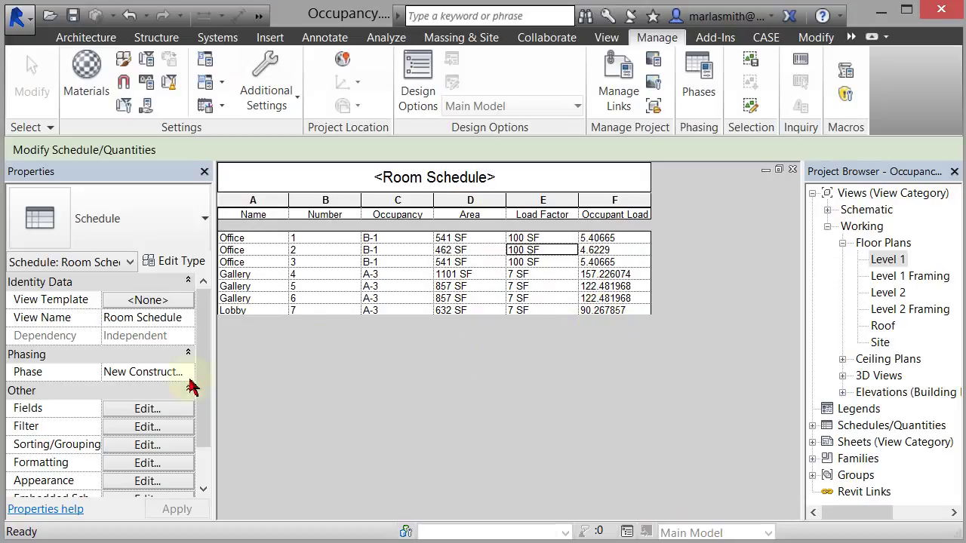
Give the Occupant Load field Fixed number formatting instead of the project default
click(143, 463)
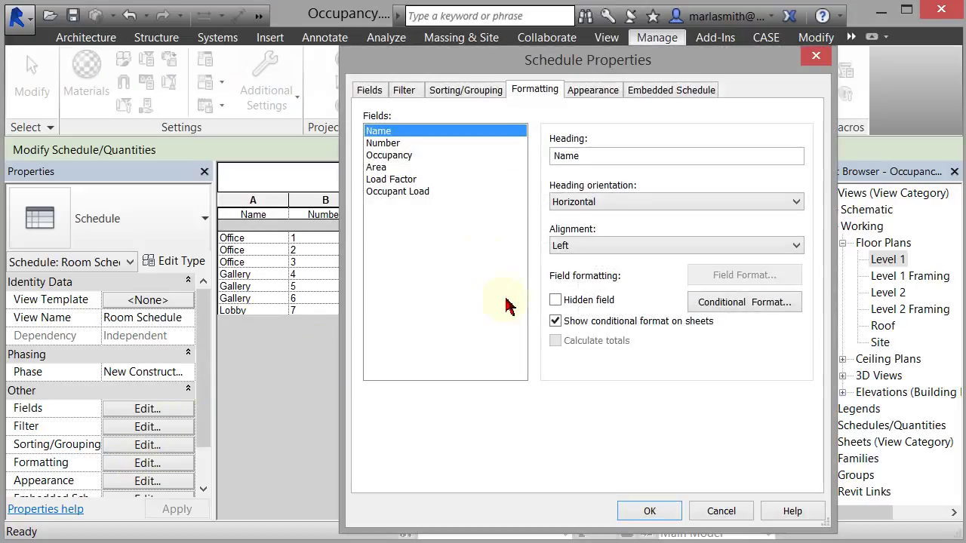
click(388, 193)
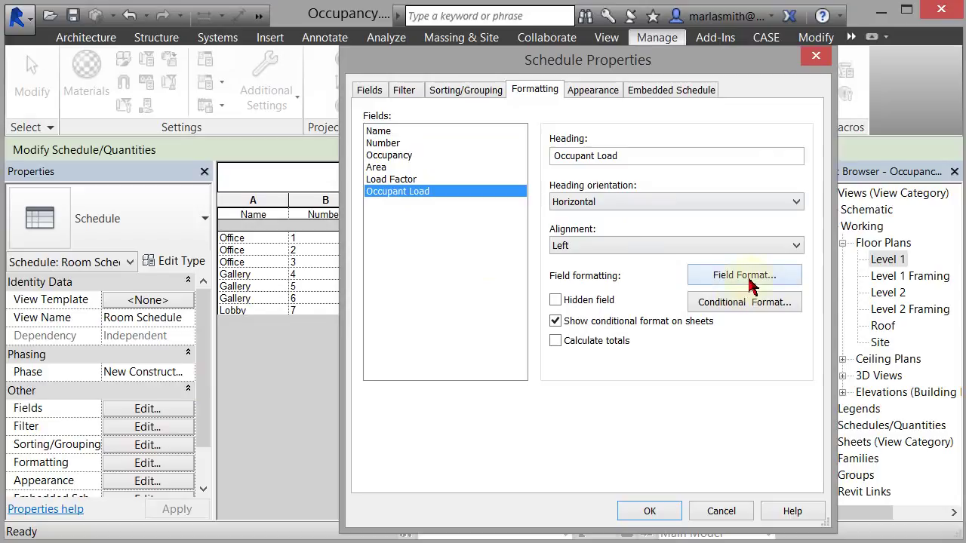
click(747, 277)
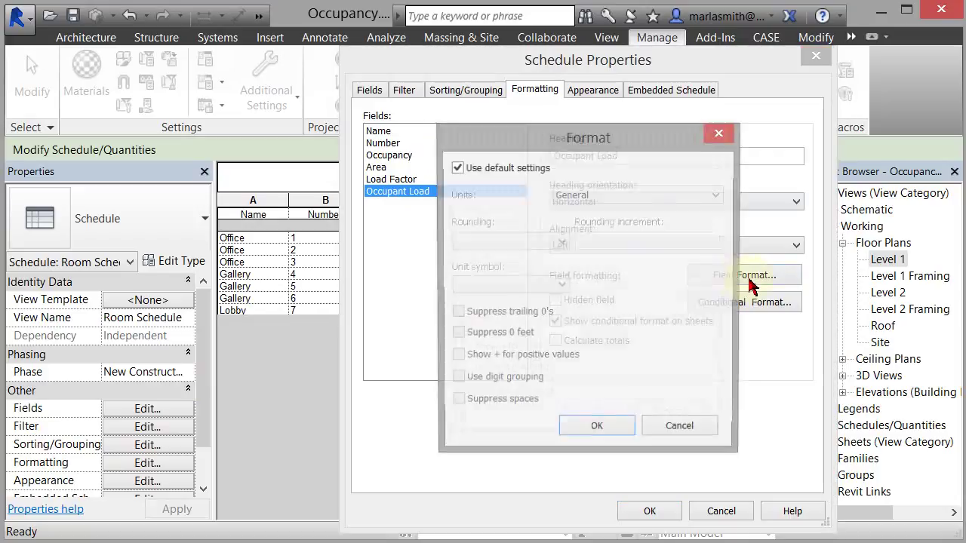
click(456, 168)
click(664, 195)
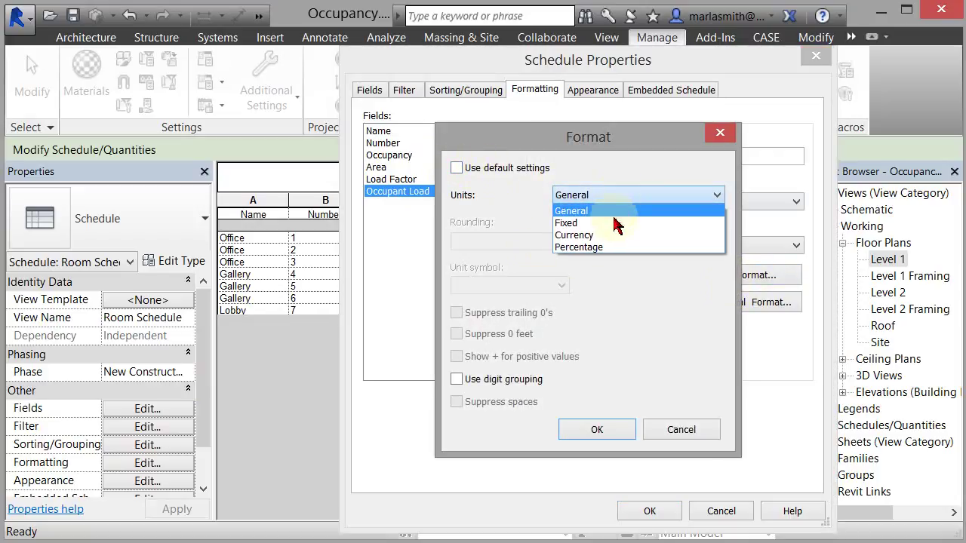
click(614, 225)
click(597, 429)
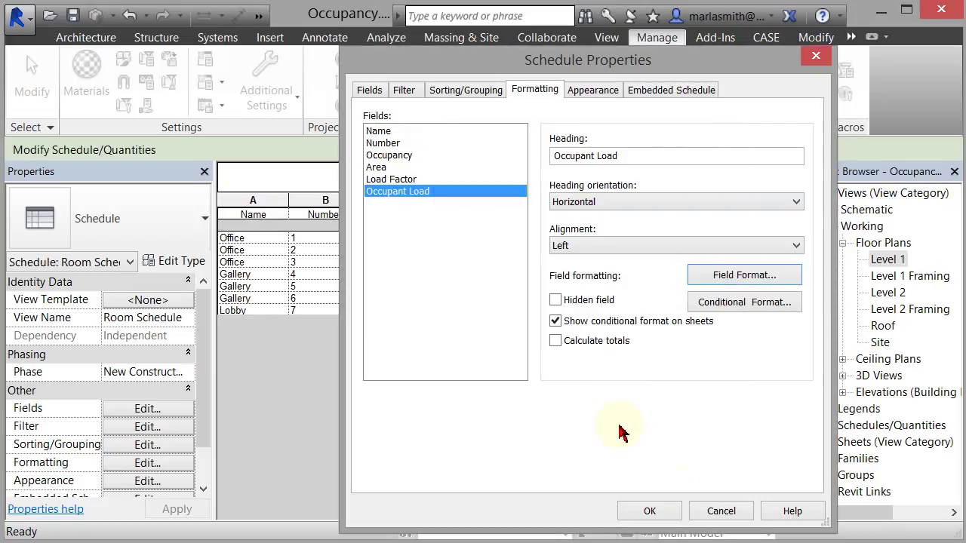
Turn on Calculate totals for the Occupant Load and Area columns
click(556, 341)
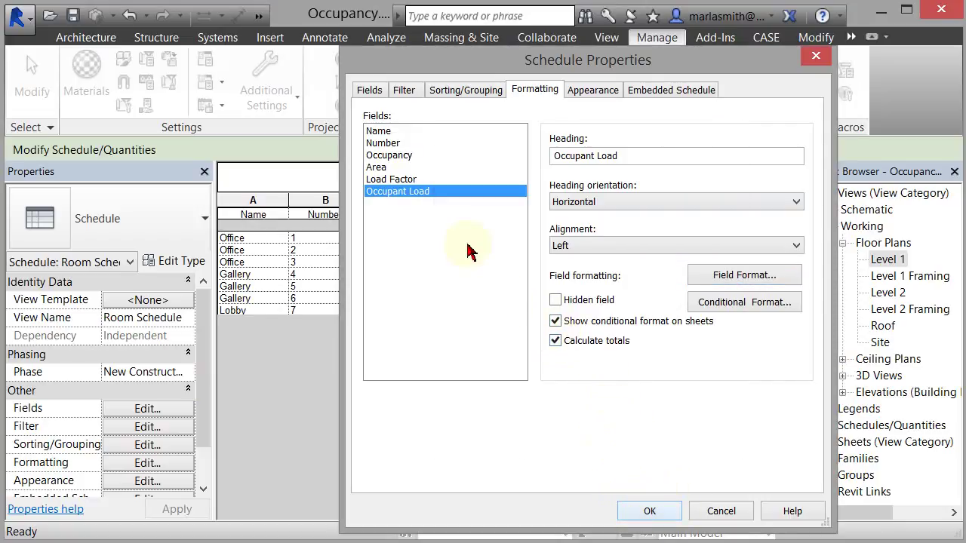
click(386, 167)
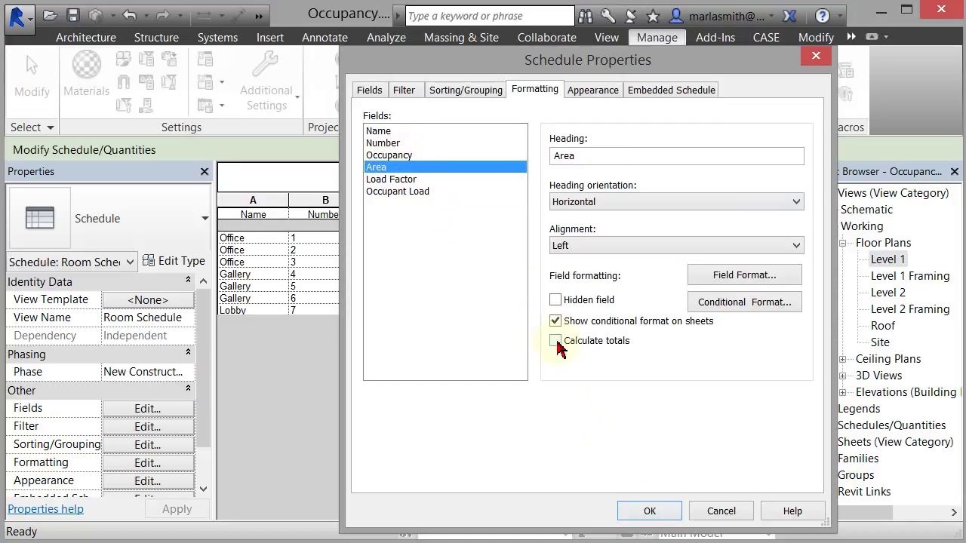
click(556, 340)
Add a Totals-only grand totals row showing 4991 SF area and 508 occupants
click(666, 519)
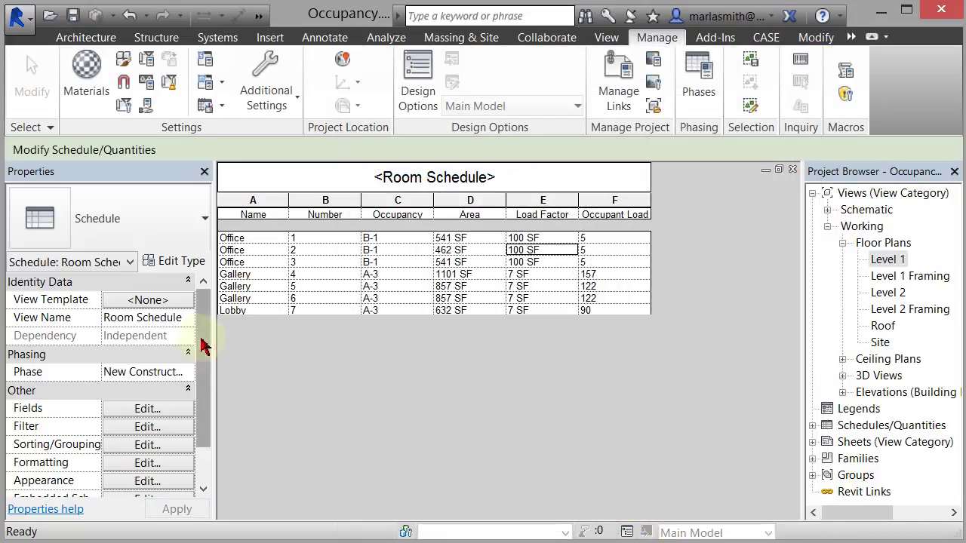
click(129, 448)
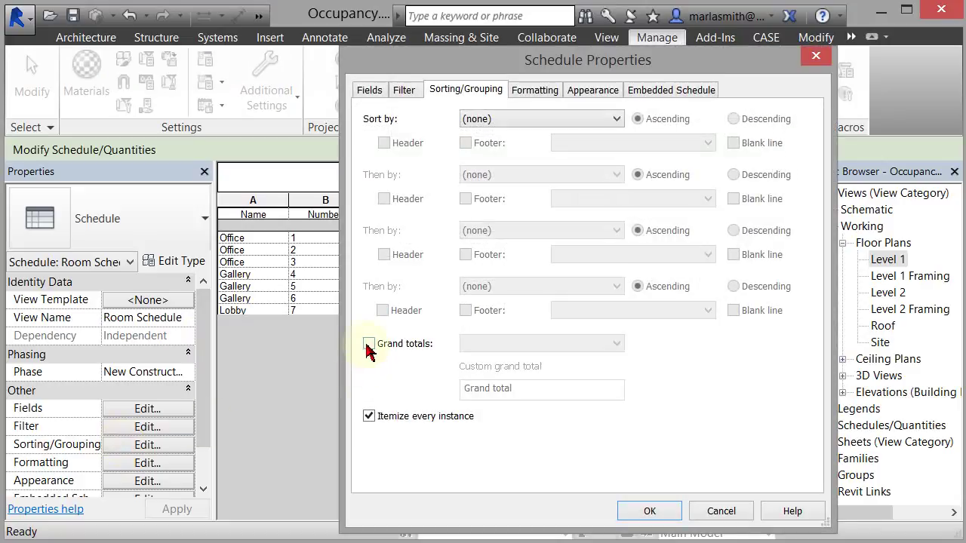
click(369, 344)
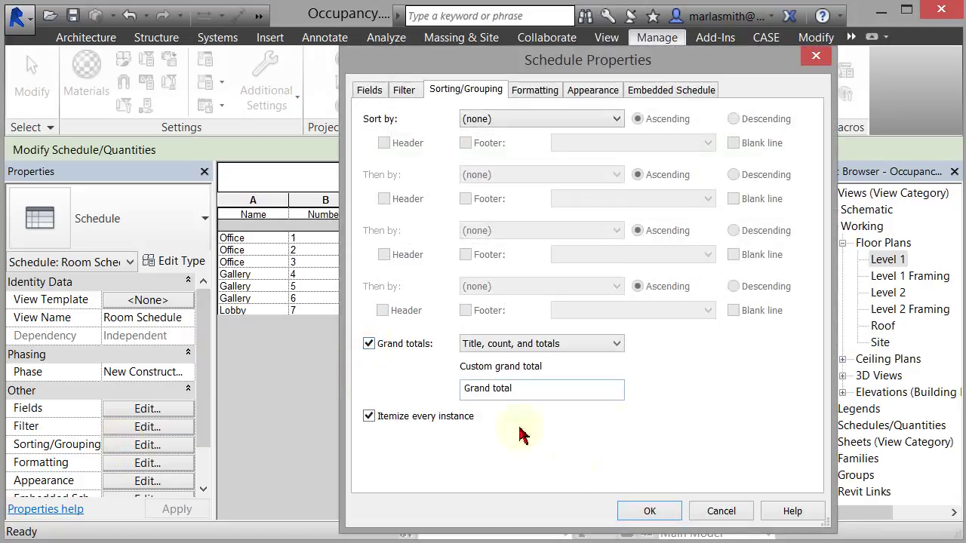
click(605, 344)
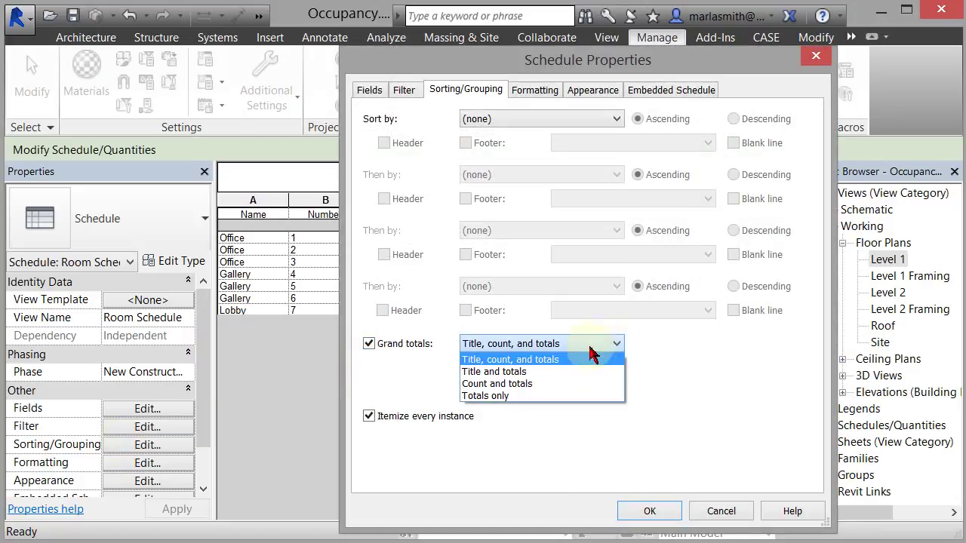
click(572, 396)
click(650, 511)
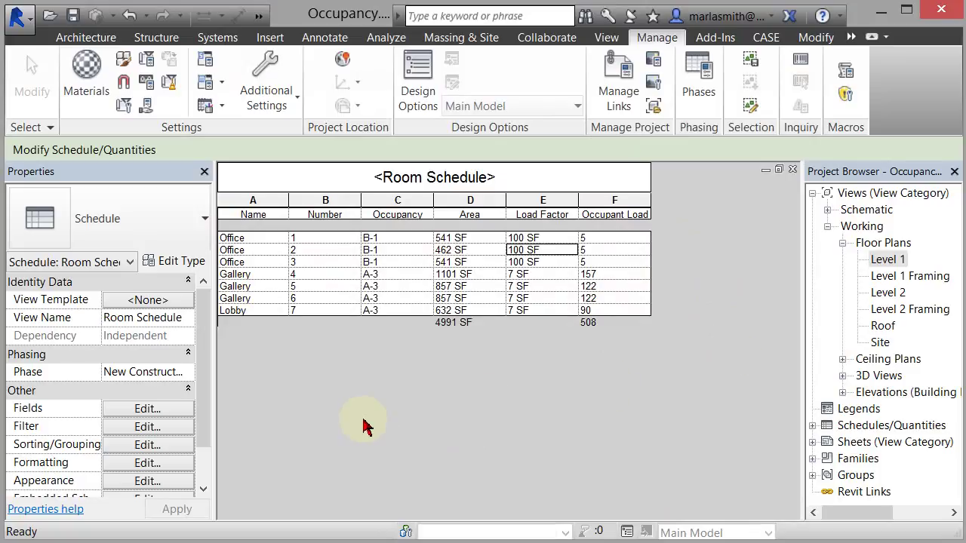
Start a calculated field named Exit Width Total with formula Occupant Load*.3"
click(145, 409)
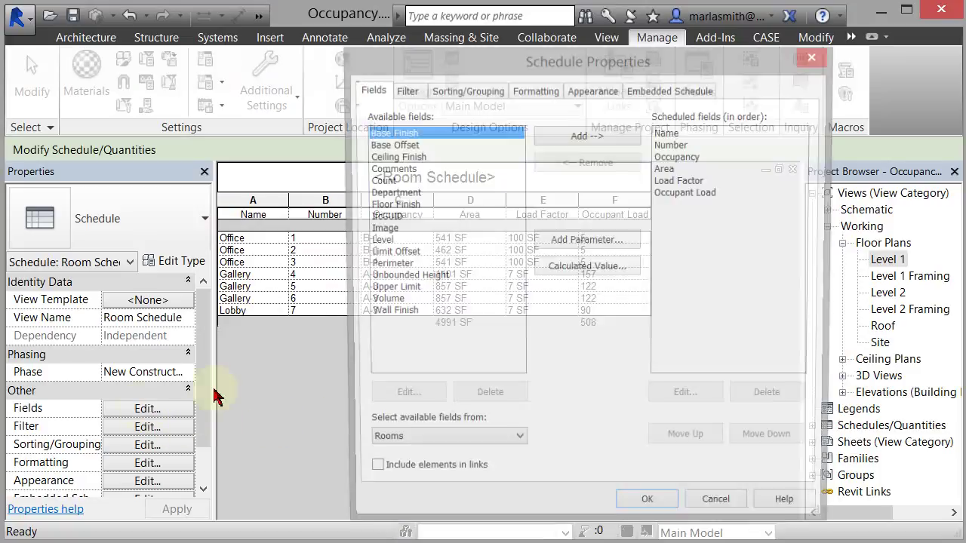
click(596, 269)
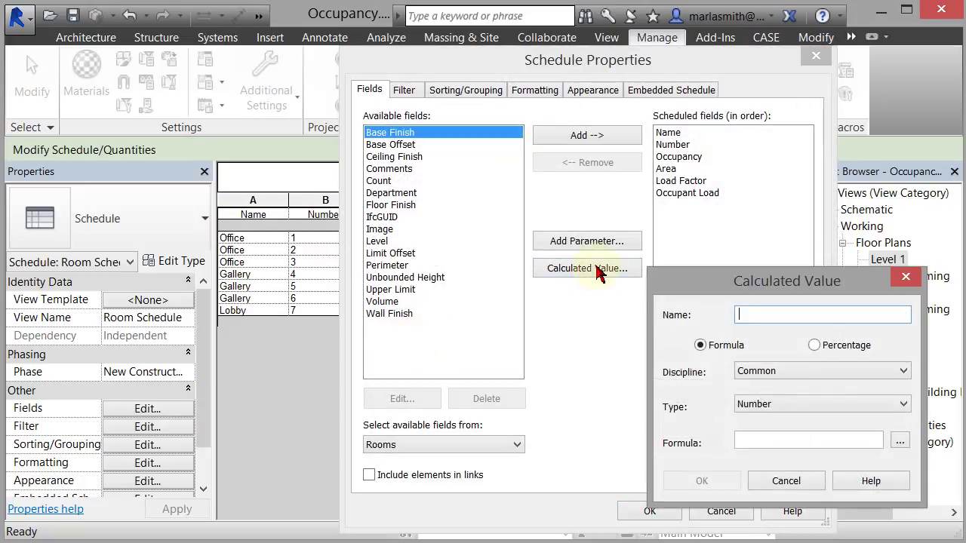
text(Exit Width Total)
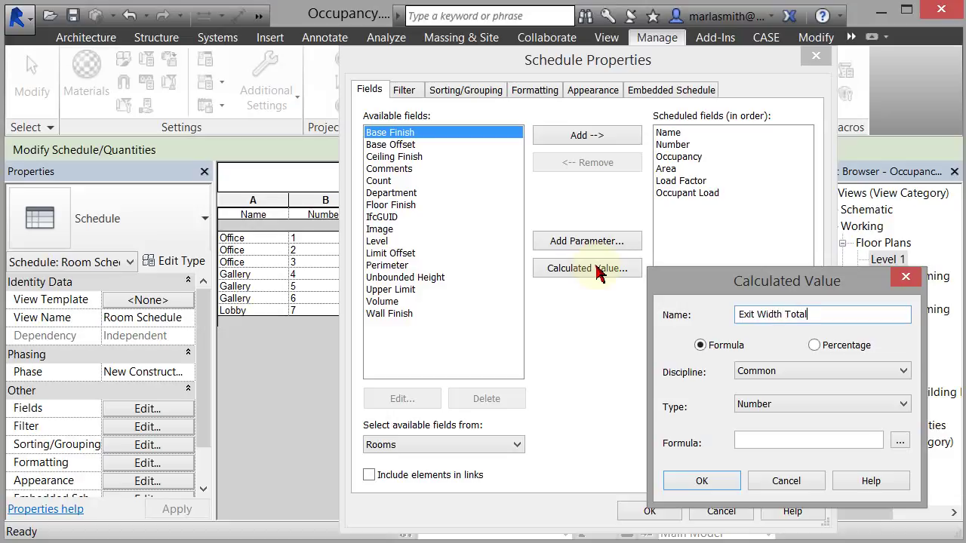
click(771, 444)
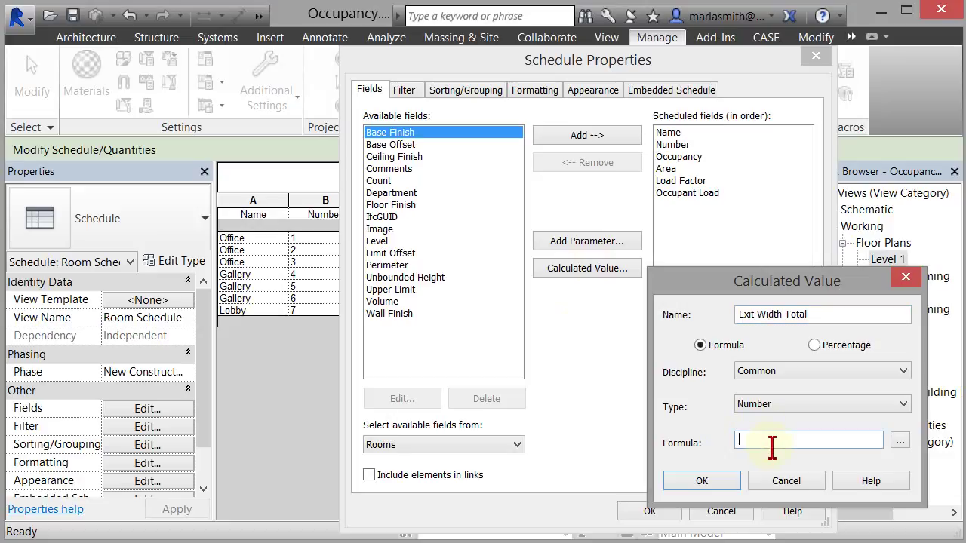
text(Occupant Load*.3")
Resolve the inconsistent units error by making Exit Width Total a Length value
click(709, 481)
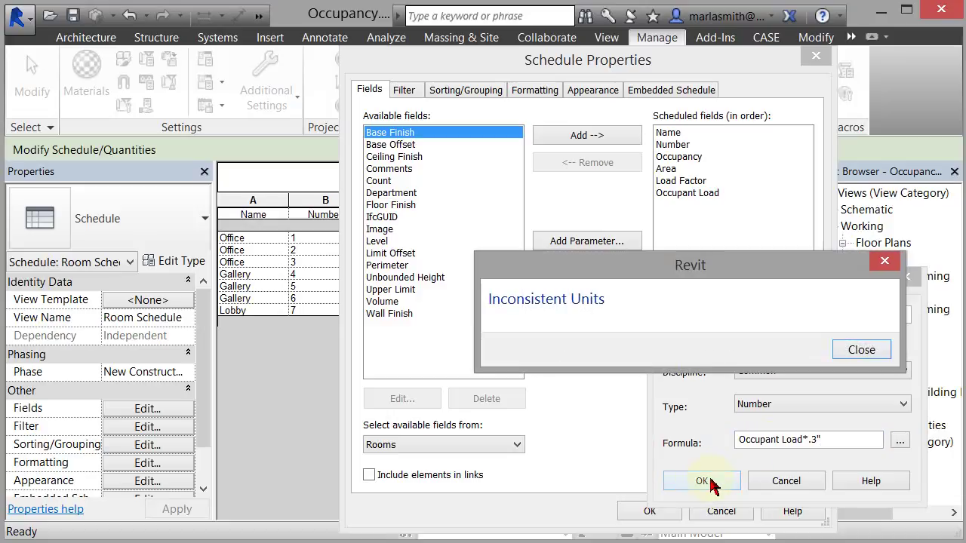
click(861, 351)
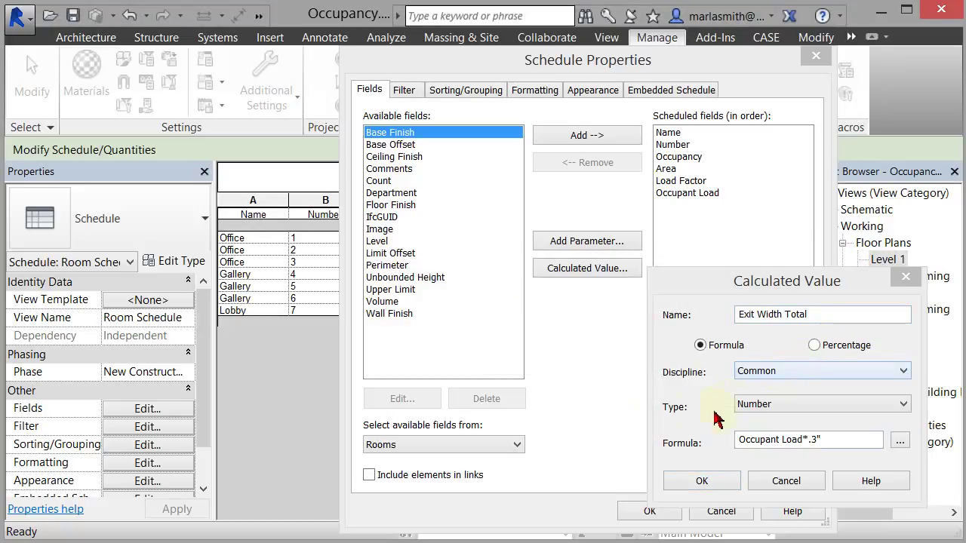
click(791, 408)
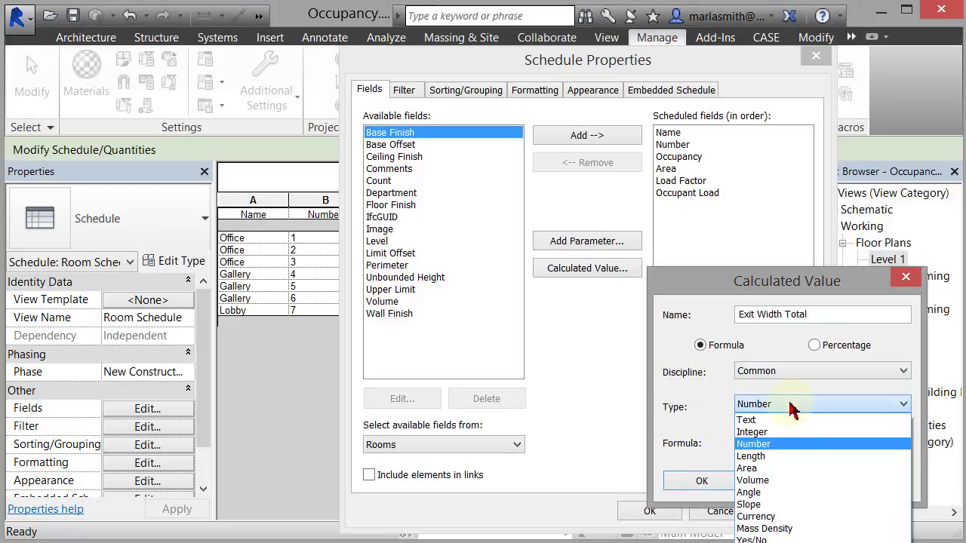
click(777, 456)
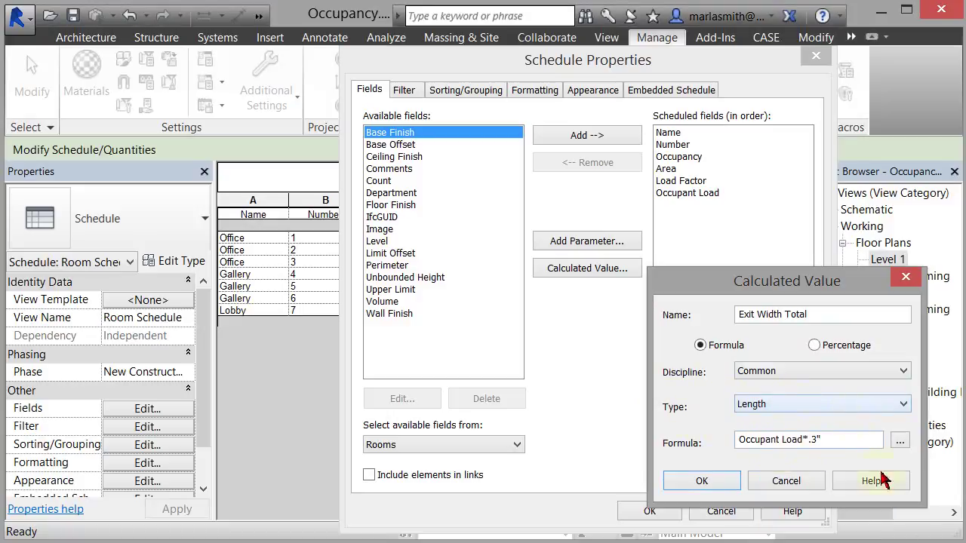
click(705, 481)
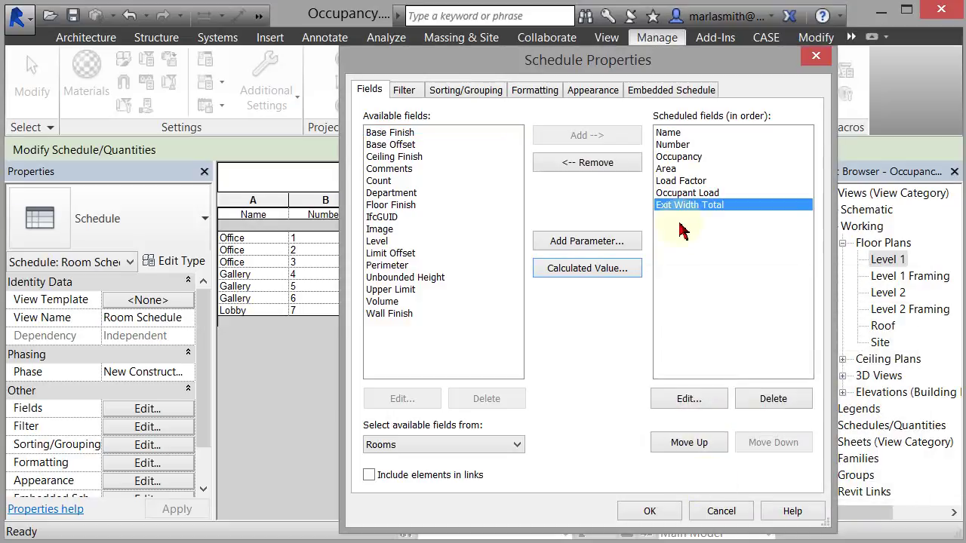
Add the Exit Width Total column to the Room Schedule and narrow the Number, Occupancy and Area columns
click(652, 510)
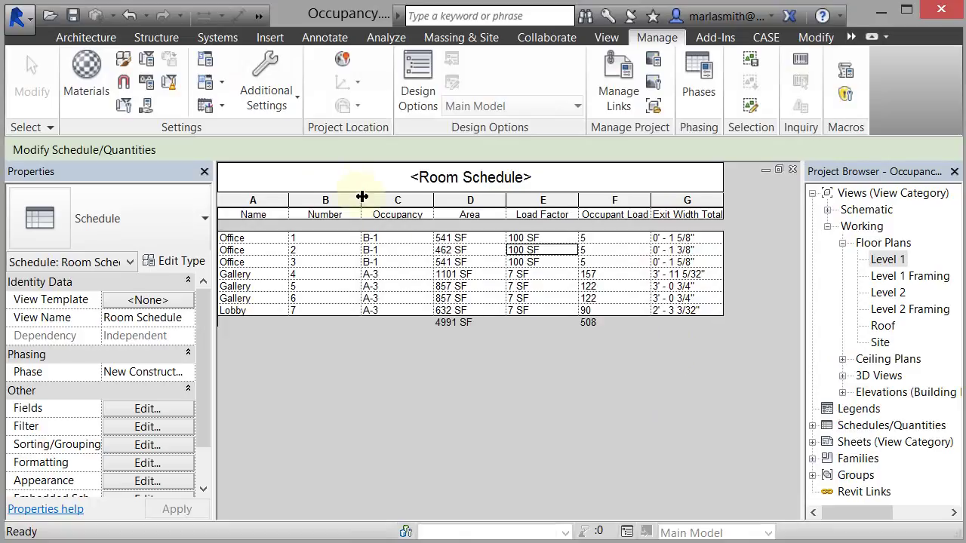
drag(361, 200, 331, 199)
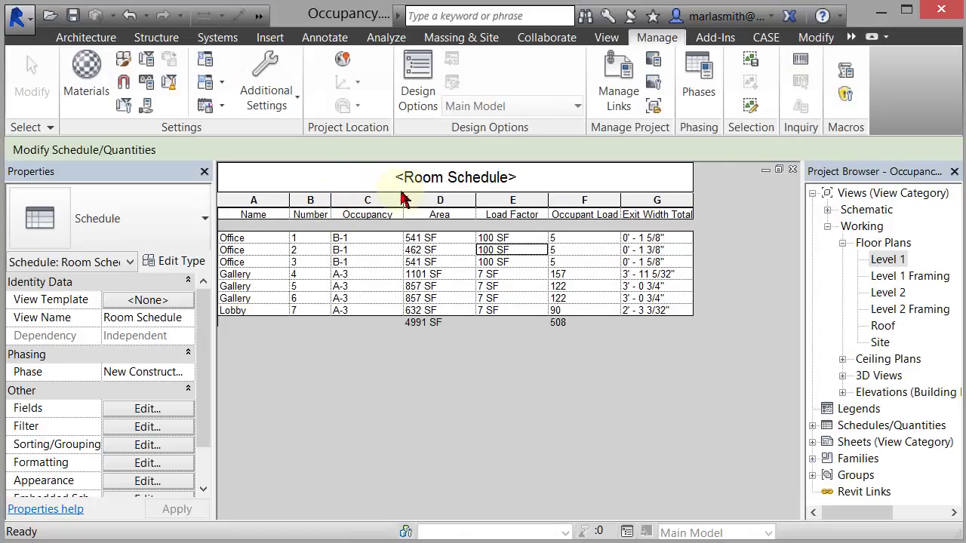
drag(401, 200, 370, 202)
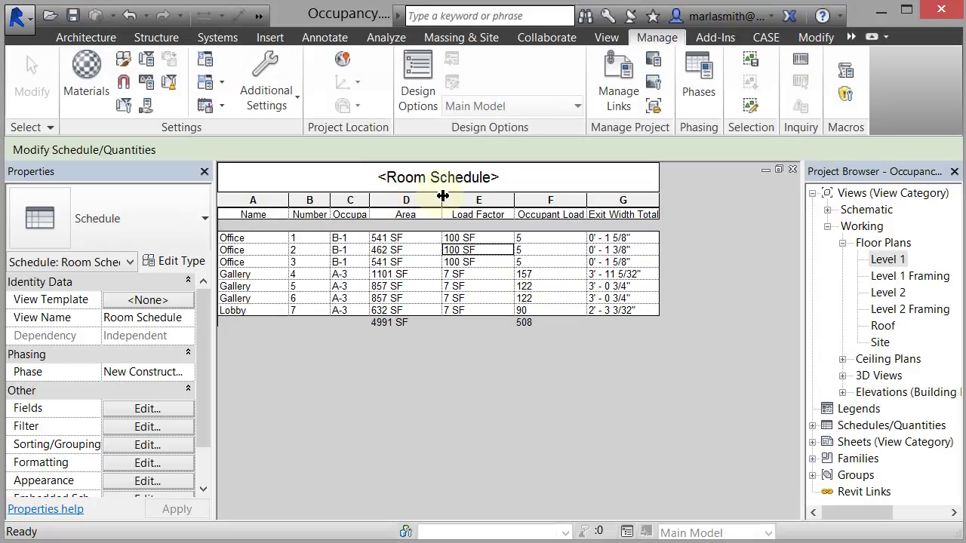
drag(441, 200, 421, 200)
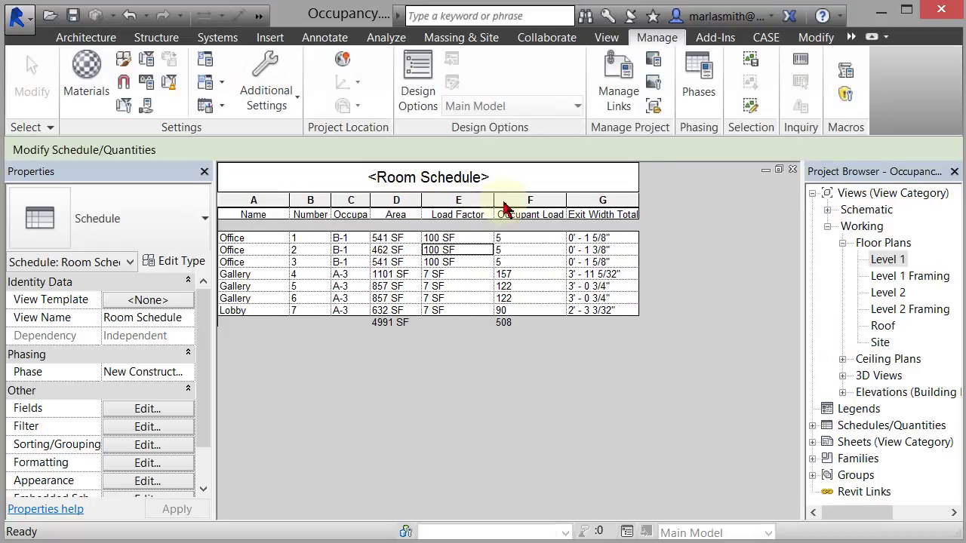
click(575, 392)
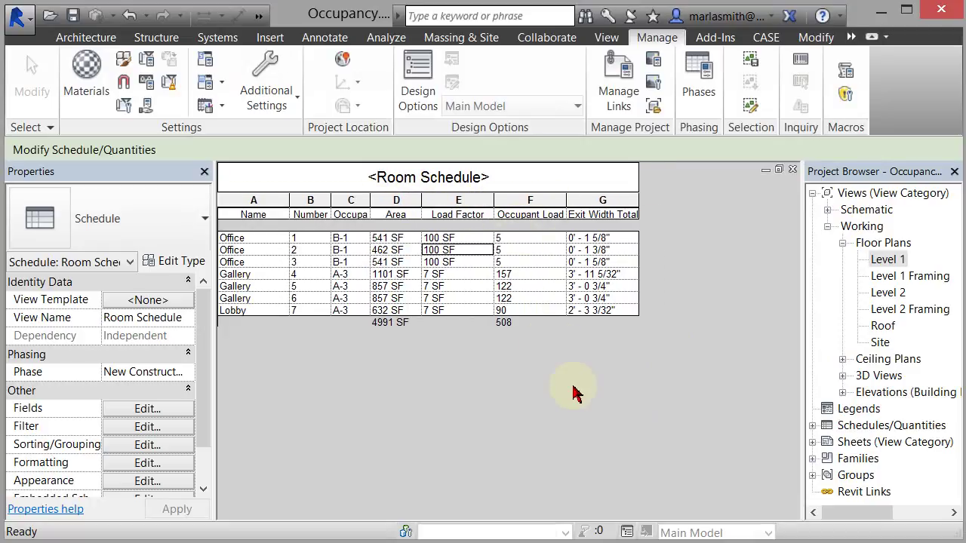